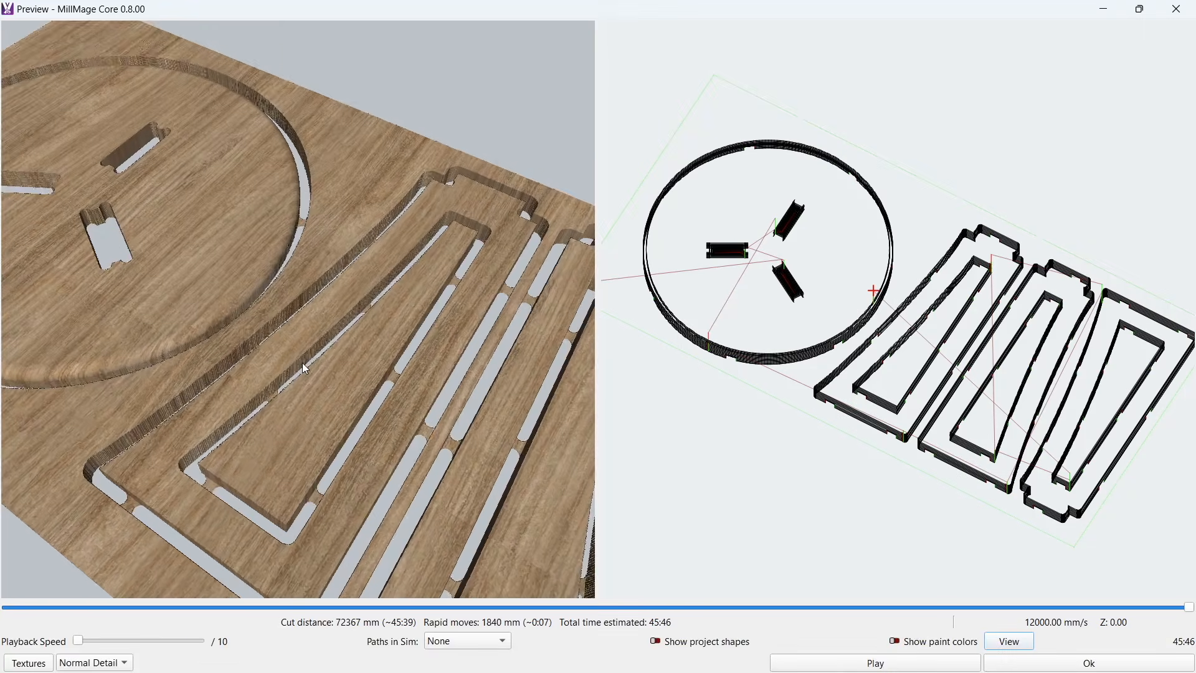
# Tilt the simulated cut for inspection and add a tab on the lower-left side of the outer frame outline
pyautogui.moveTo(301, 363); pyautogui.dragTo(418, 179)
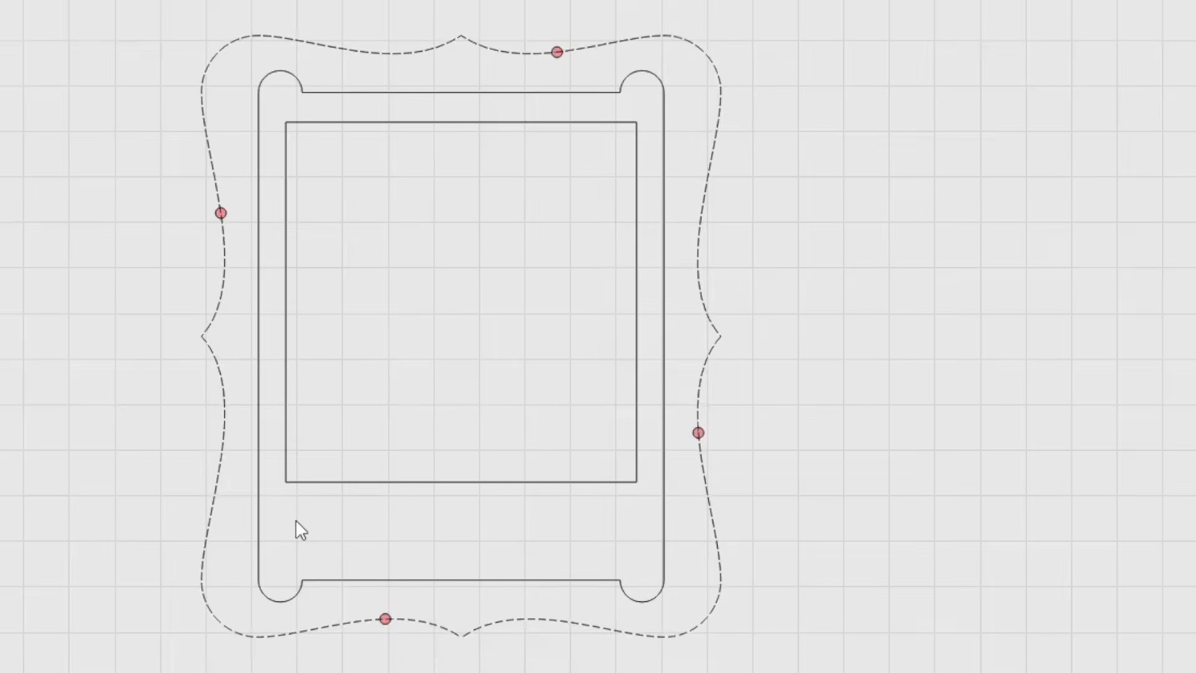
pyautogui.click(219, 476)
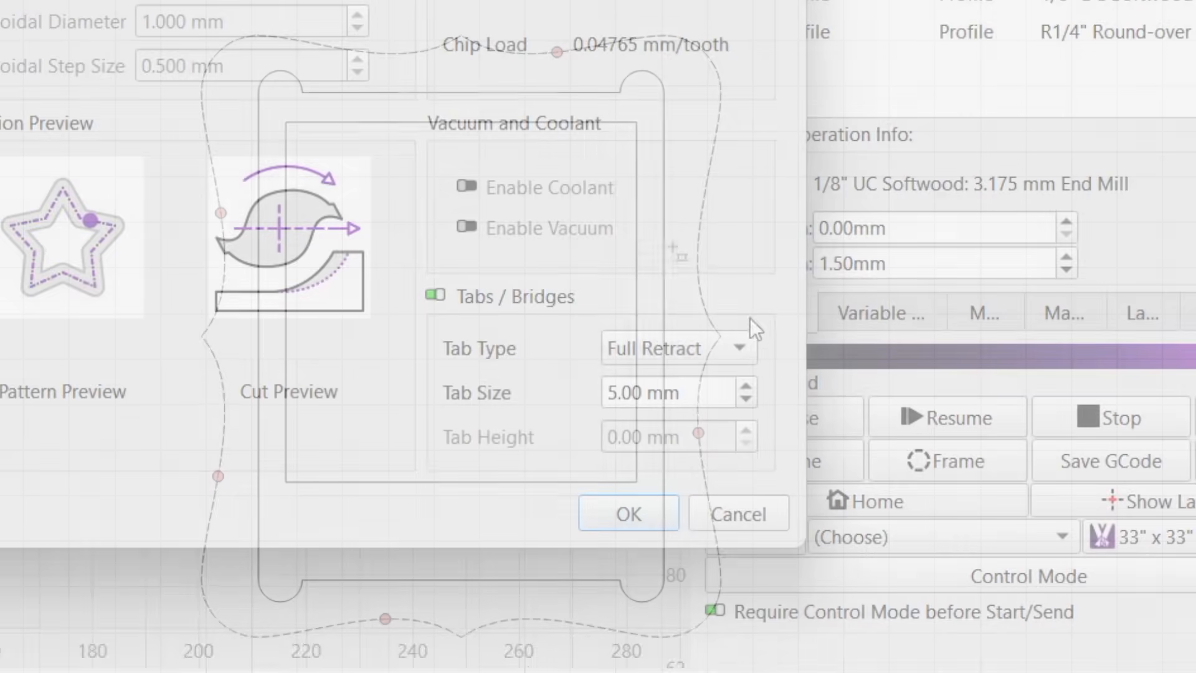
# View the available tab types and the tab size setting under the cut's Tabs / Bridges options
pyautogui.click(750, 350)
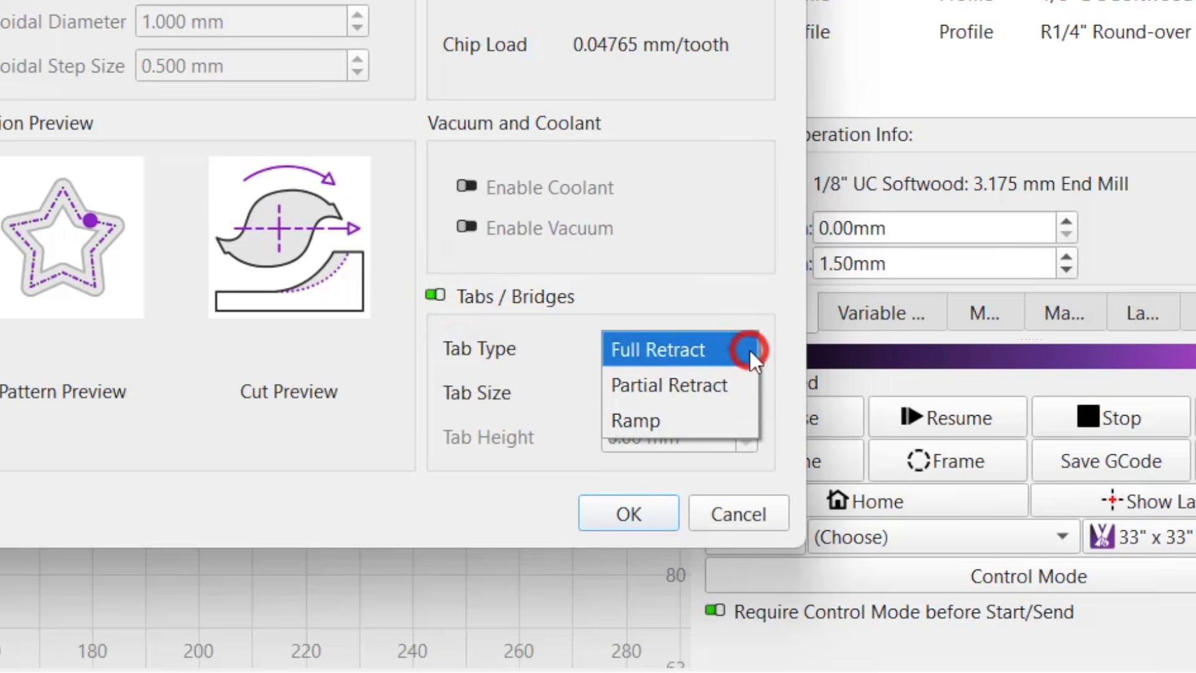
pyautogui.click(750, 392)
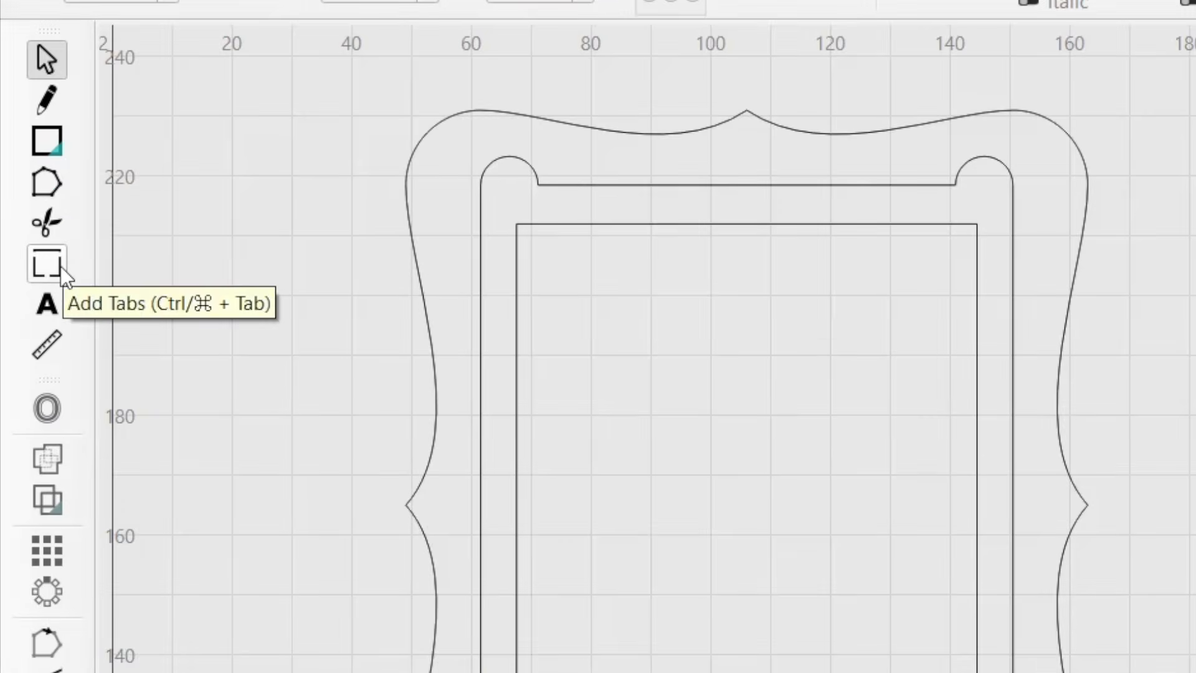
# Add tabs manually along the outer frame outline: two on each long side and one on the right half of the upper edge
pyautogui.click(61, 266)
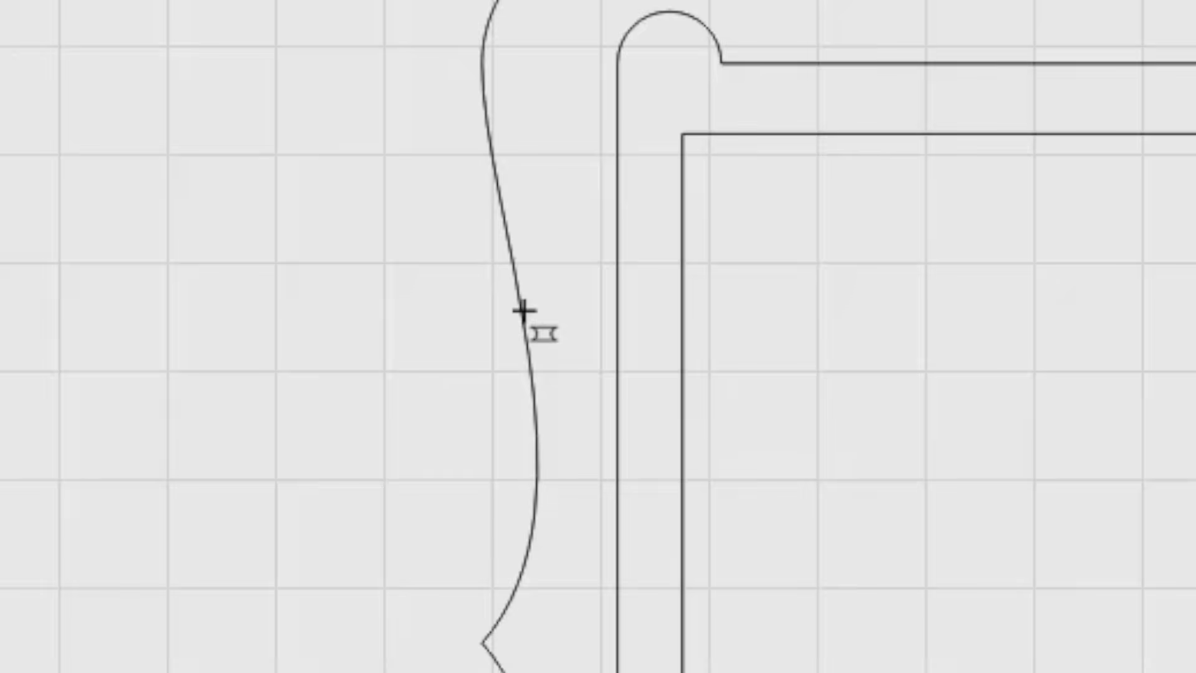
pyautogui.click(522, 309)
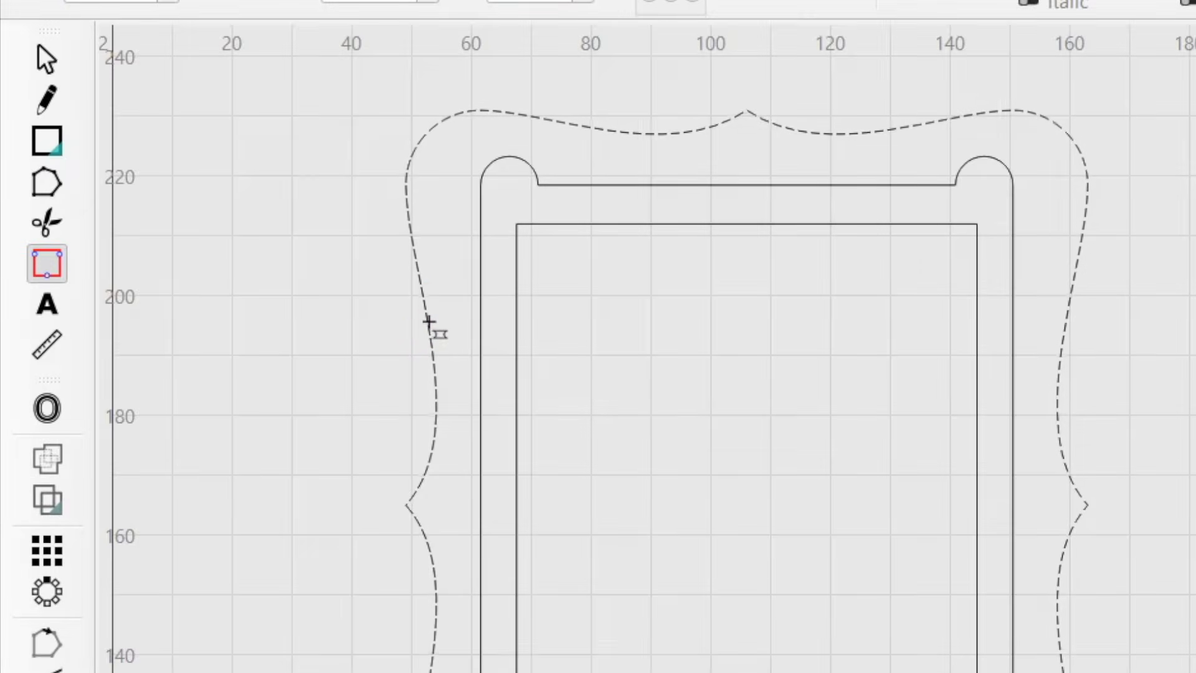
pyautogui.click(428, 322)
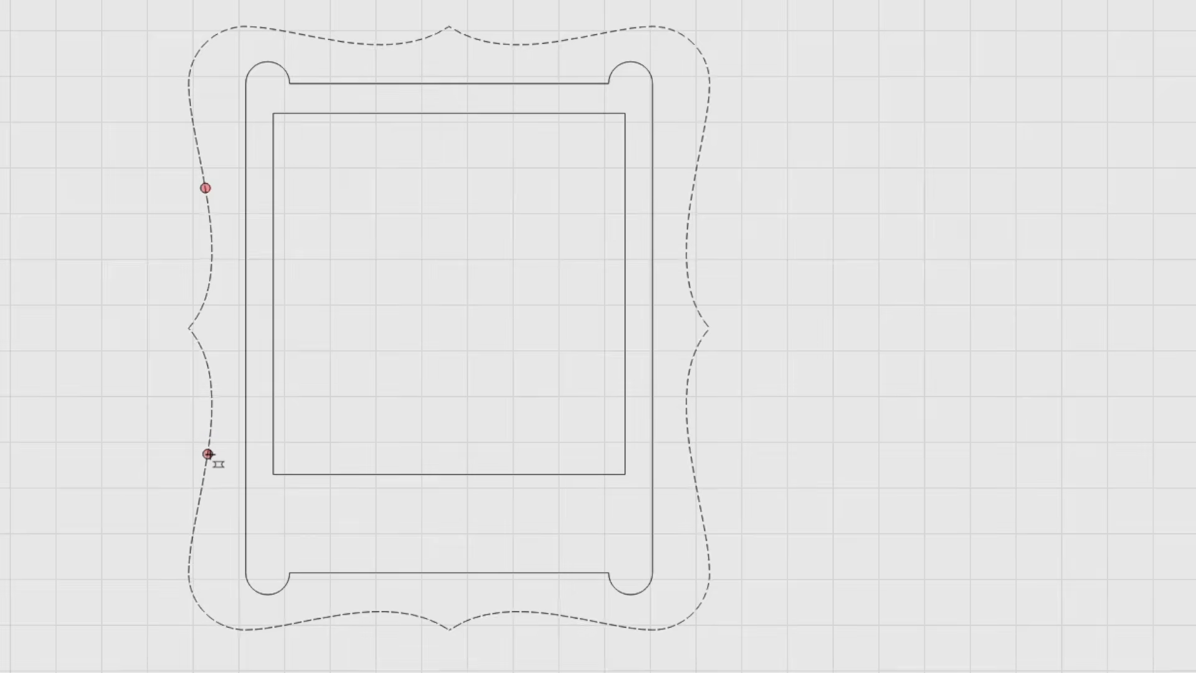
pyautogui.click(691, 461)
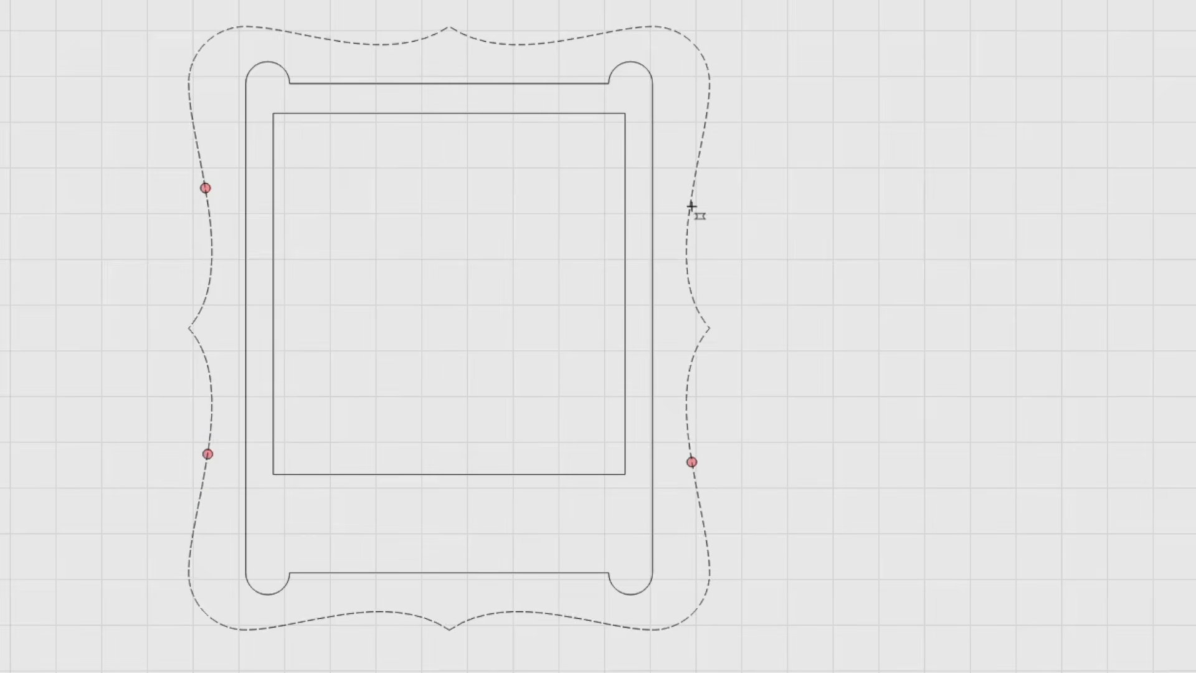
pyautogui.click(691, 185)
pyautogui.click(508, 40)
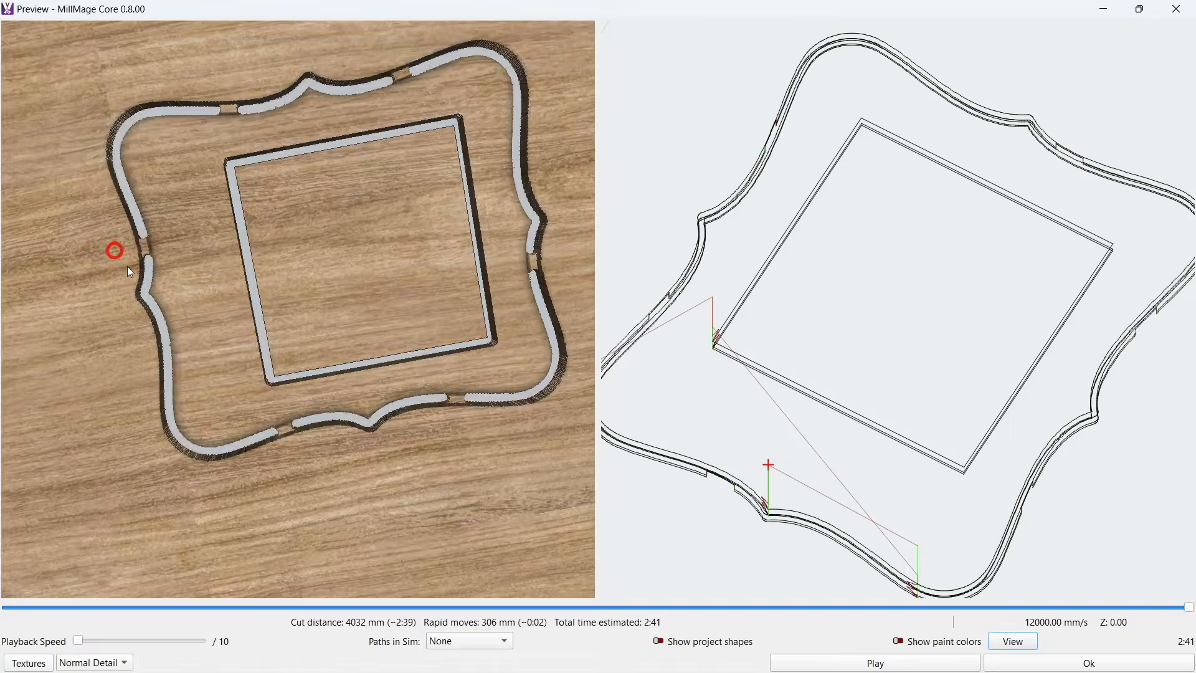
# Examine the tabs left around the outer frame in the cut simulation from a tilted, closer view
pyautogui.moveTo(127, 267); pyautogui.dragTo(113, 195)
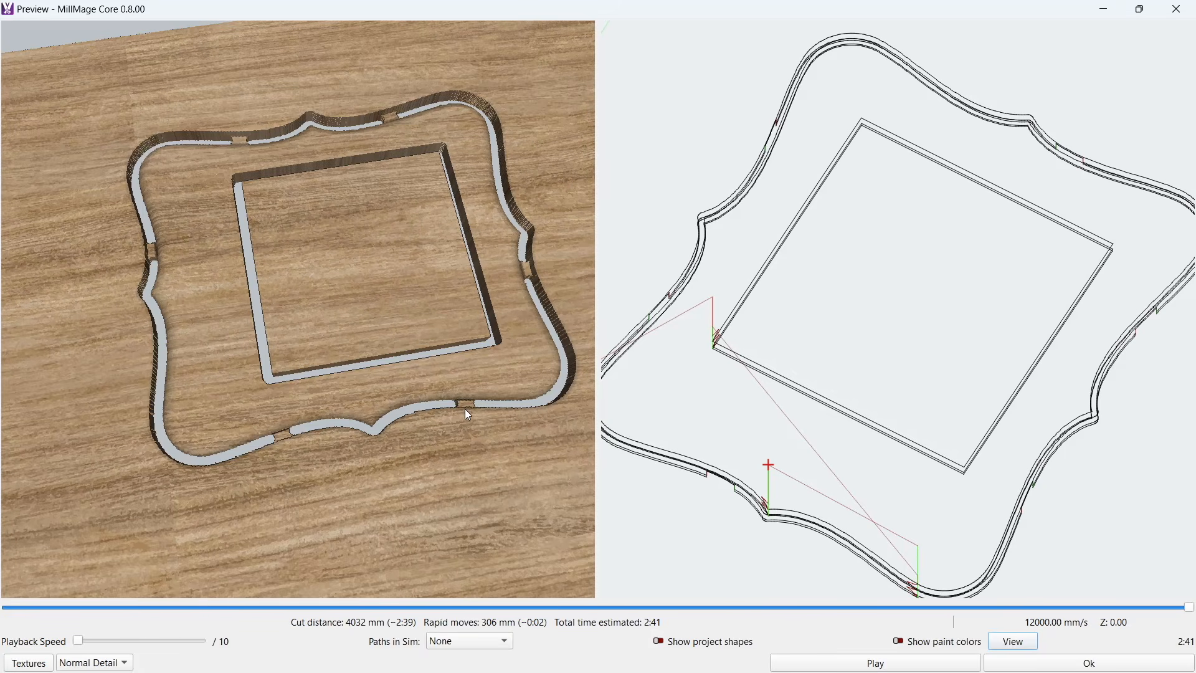
pyautogui.scroll(3, 465, 408)
pyautogui.moveTo(400, 546); pyautogui.dragTo(287, 544)
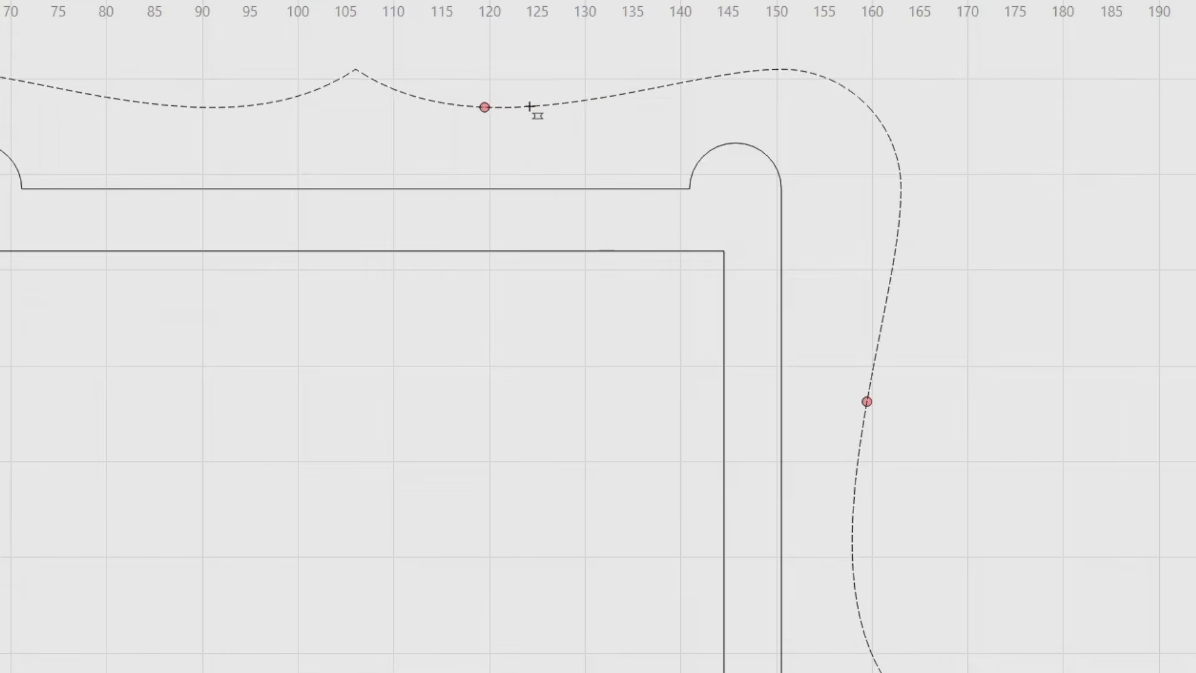
# Reposition the tab on the right half of the frame's upper edge and place another tab on its left half
pyautogui.click(529, 107)
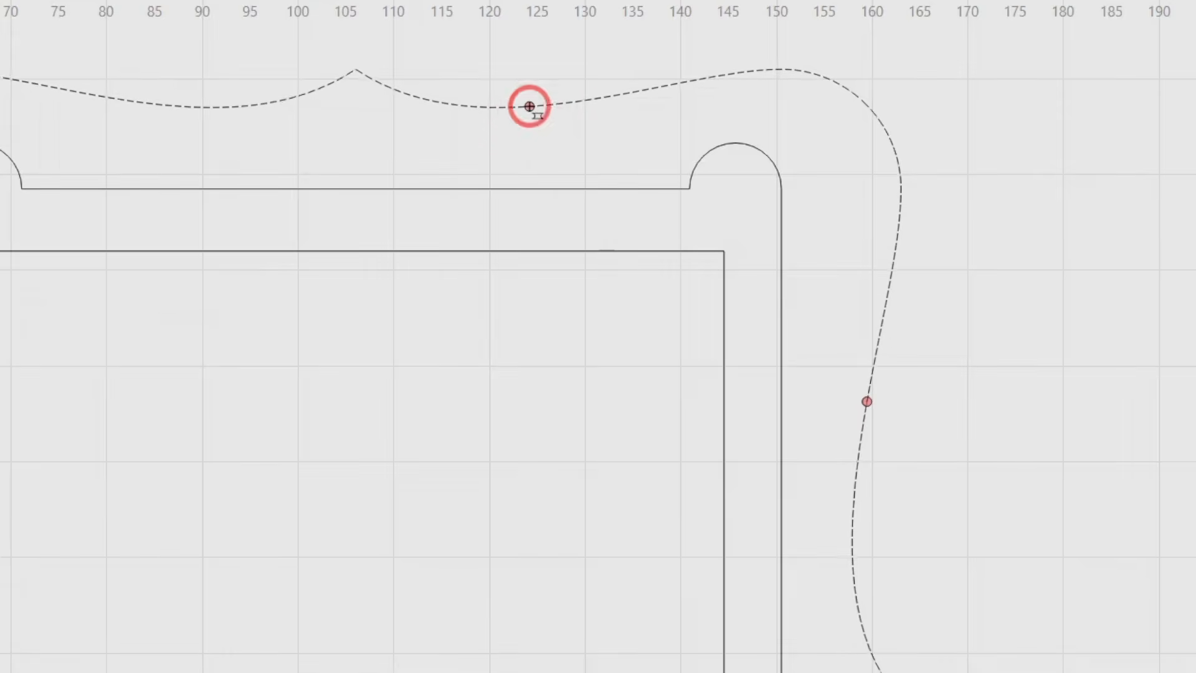
pyautogui.click(484, 108)
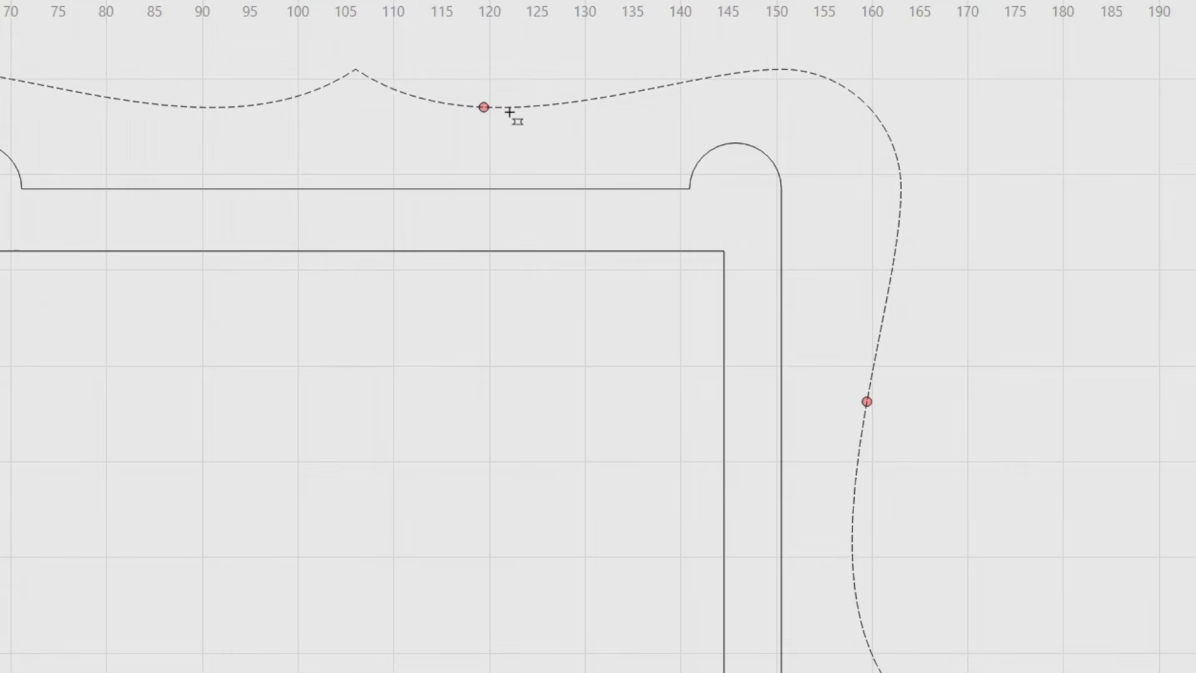
pyautogui.click(528, 109)
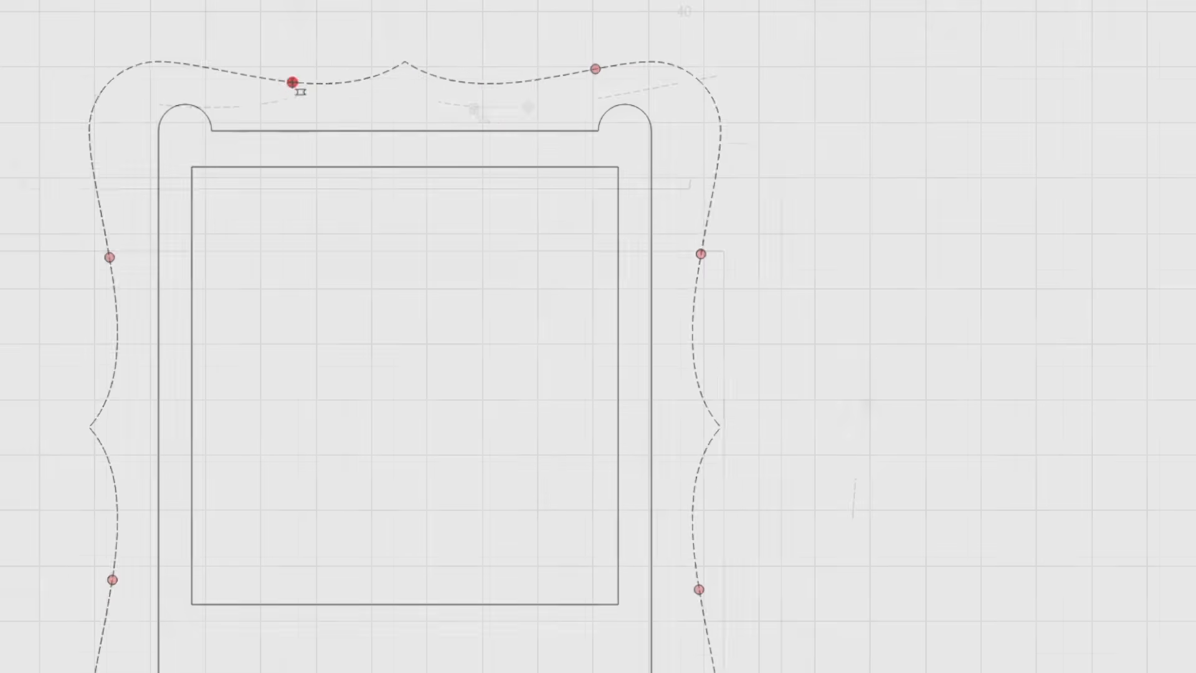
pyautogui.moveTo(292, 81)
pyautogui.mouseDown()
pyautogui.moveTo(446, 53)
pyautogui.moveTo(496, 94)
pyautogui.moveTo(497, 83)
pyautogui.moveTo(369, 72)
pyautogui.moveTo(285, 78)
pyautogui.mouseUp()
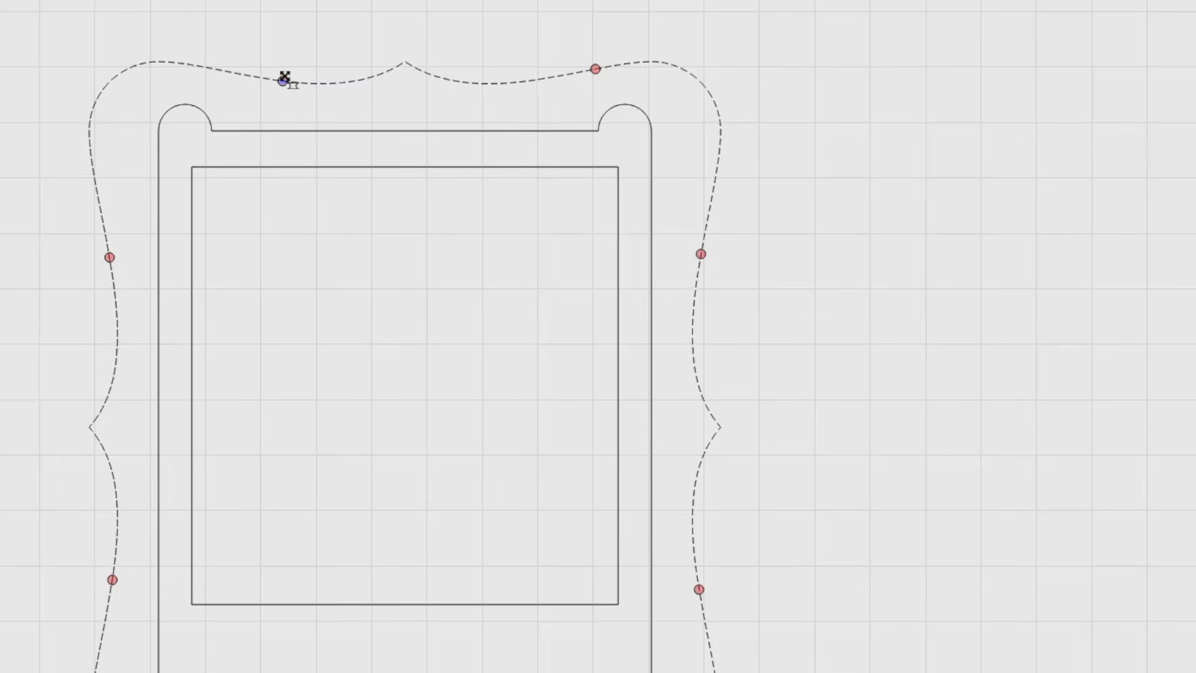
# Try adding tabs on the inner rectangle's upper and left edges, and delete the tab on the left half of the frame's upper edge
pyautogui.click(320, 165)
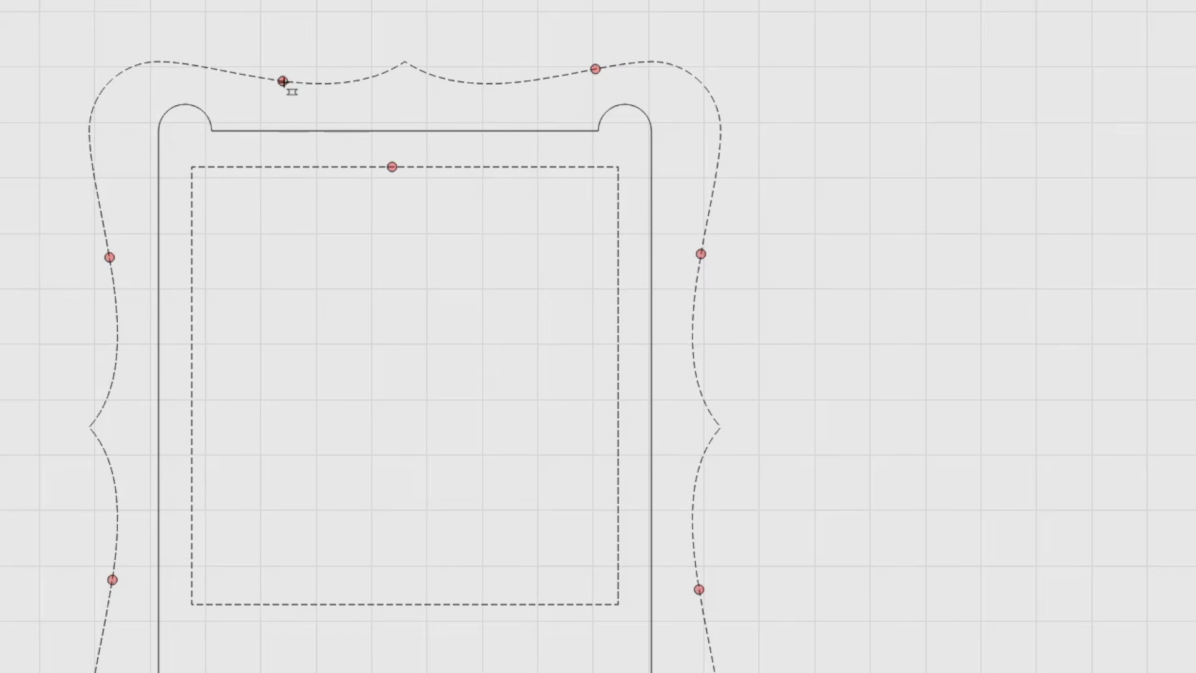
pyautogui.moveTo(283, 81)
pyautogui.mouseDown()
pyautogui.moveTo(208, 288)
pyautogui.moveTo(217, 398)
pyautogui.mouseUp()
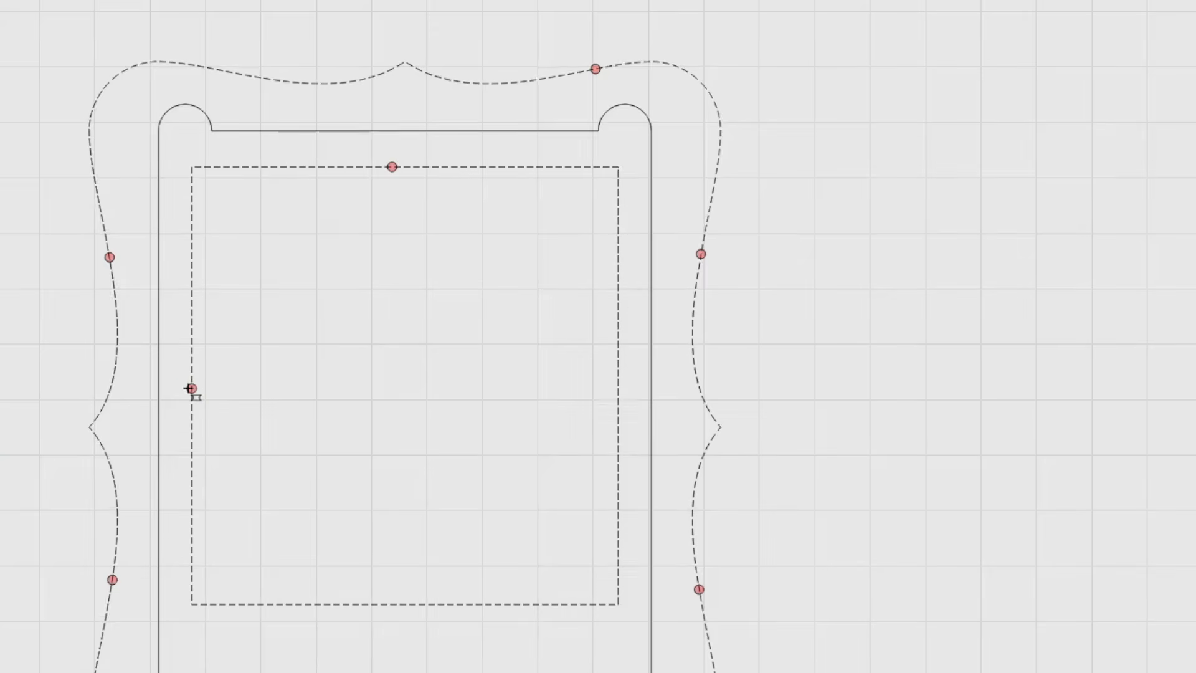
pyautogui.click(189, 388)
pyautogui.click(388, 166)
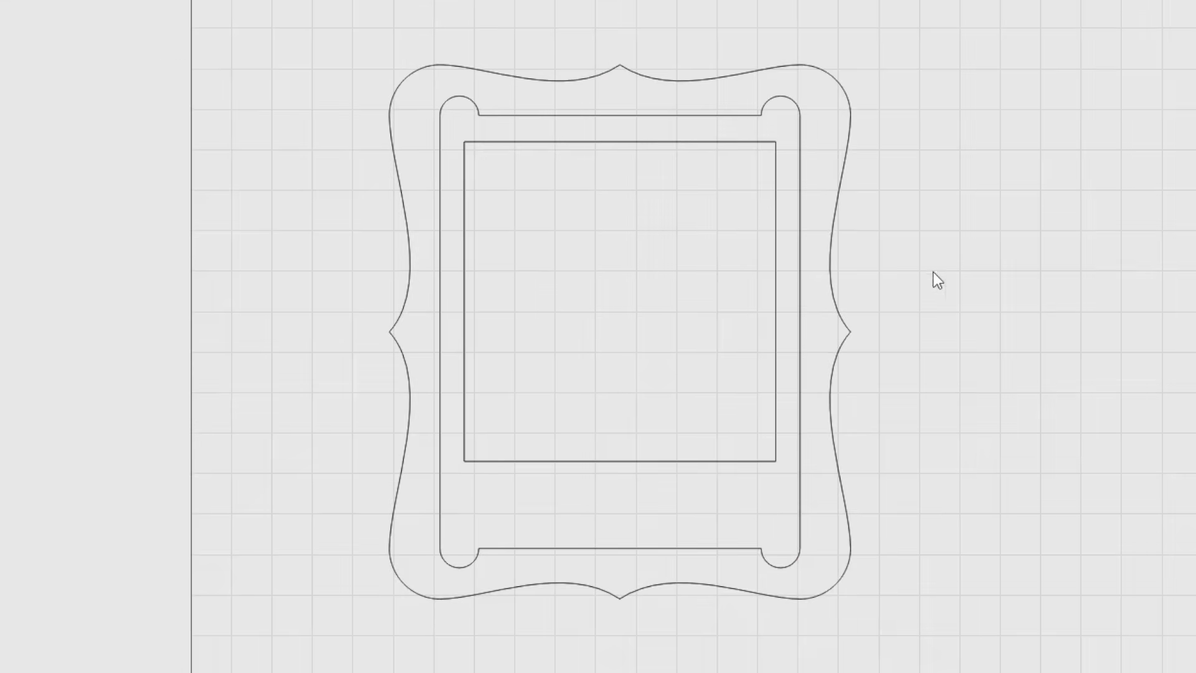
# Open the Tab Wizard for the outer frame outline and the inner rectangle using the 1/8" DC Softwood profile operation
pyautogui.click(843, 241)
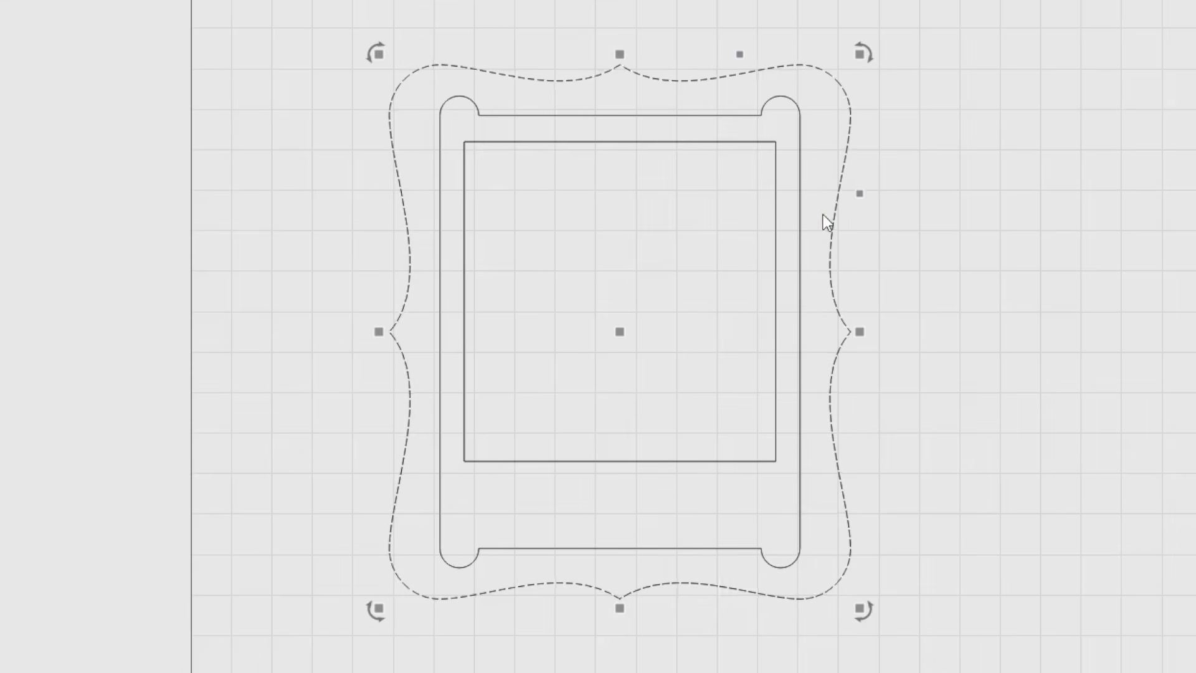
pyautogui.keyDown('shift'); pyautogui.click(777, 294); pyautogui.keyUp('shift')
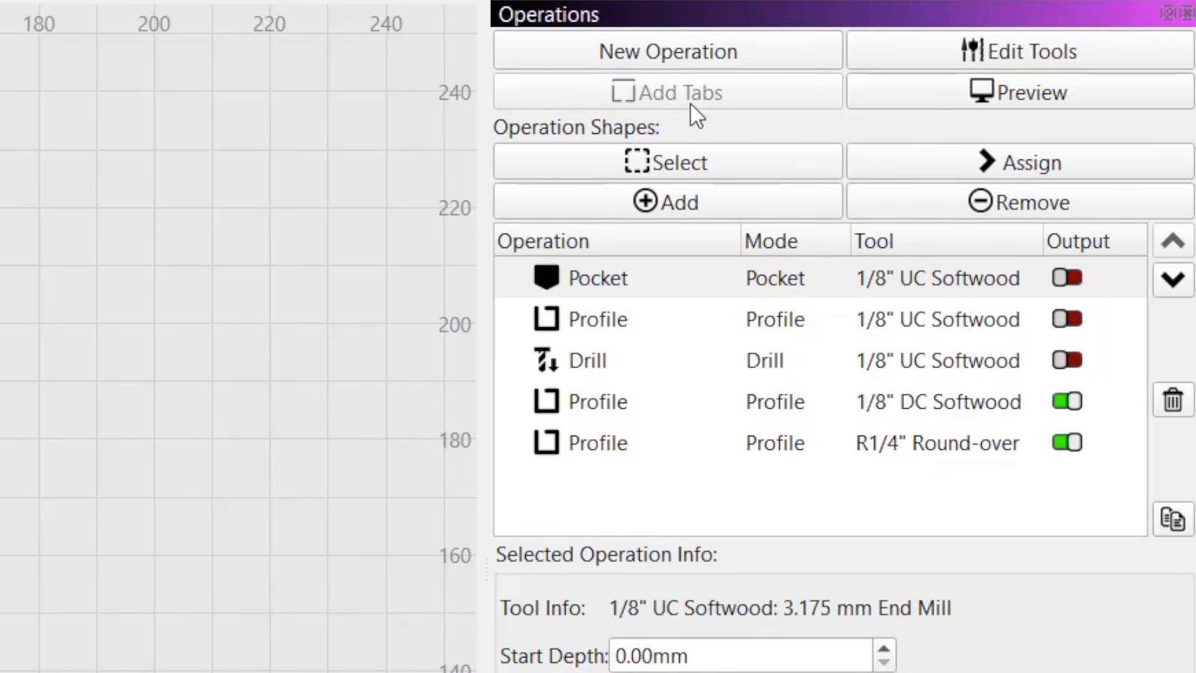
pyautogui.click(693, 103)
pyautogui.click(628, 411)
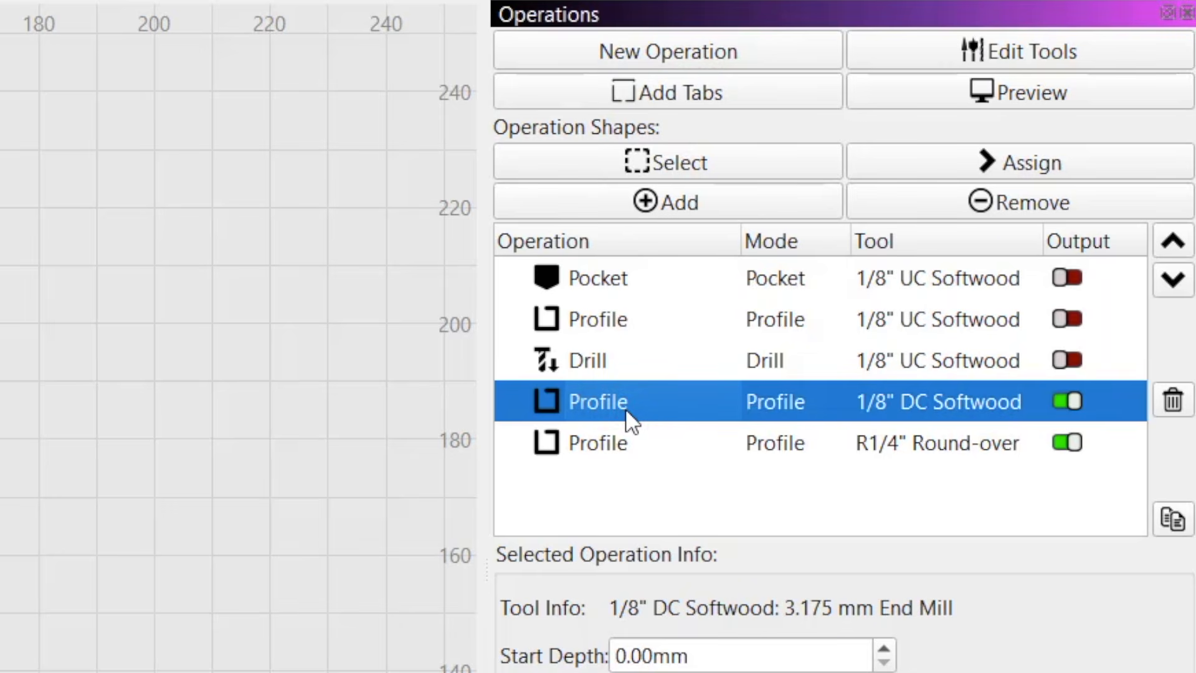
pyautogui.click(689, 96)
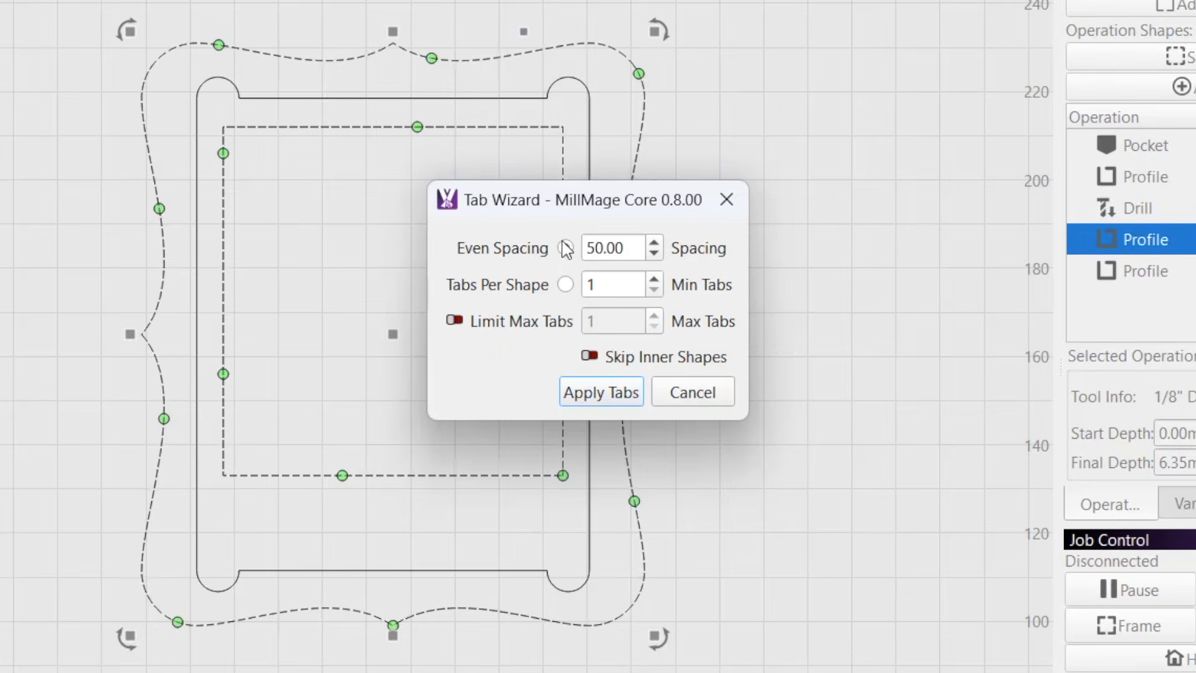
# Choose Even Spacing, try tab spacings of 10 and 100, and set the spacing to 70
pyautogui.click(566, 249)
pyautogui.moveTo(596, 248); pyautogui.dragTo(567, 240)
pyautogui.write('1')
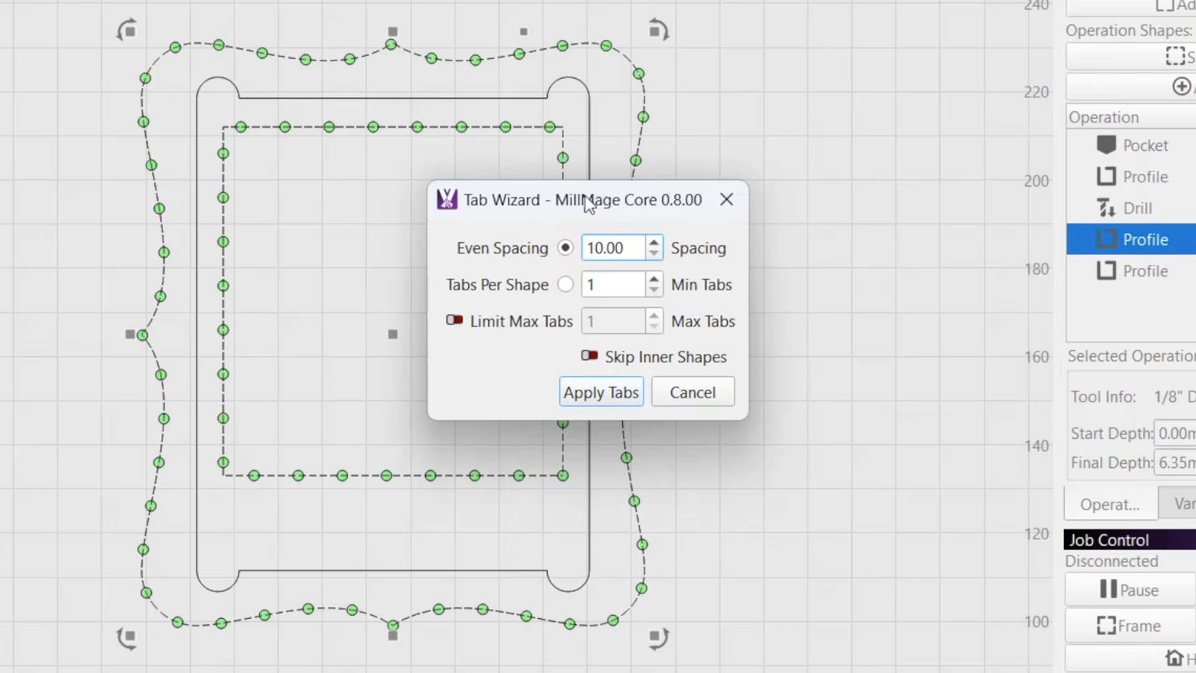
pyautogui.moveTo(586, 203); pyautogui.dragTo(877, 243)
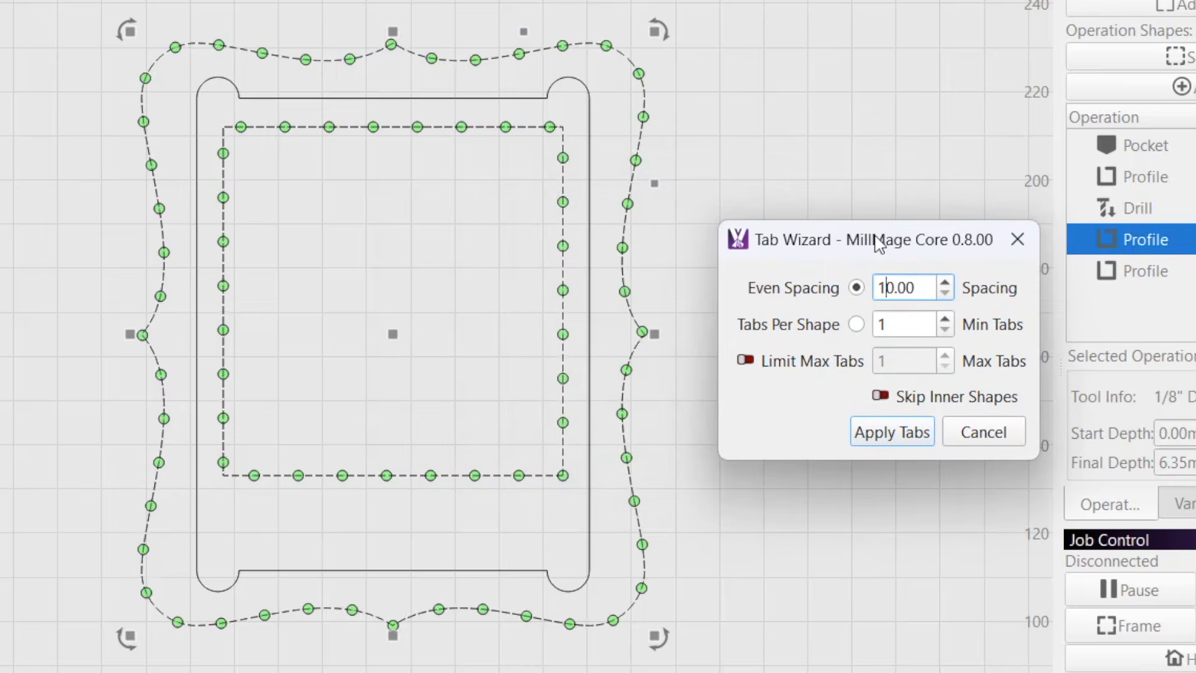
pyautogui.write('0')
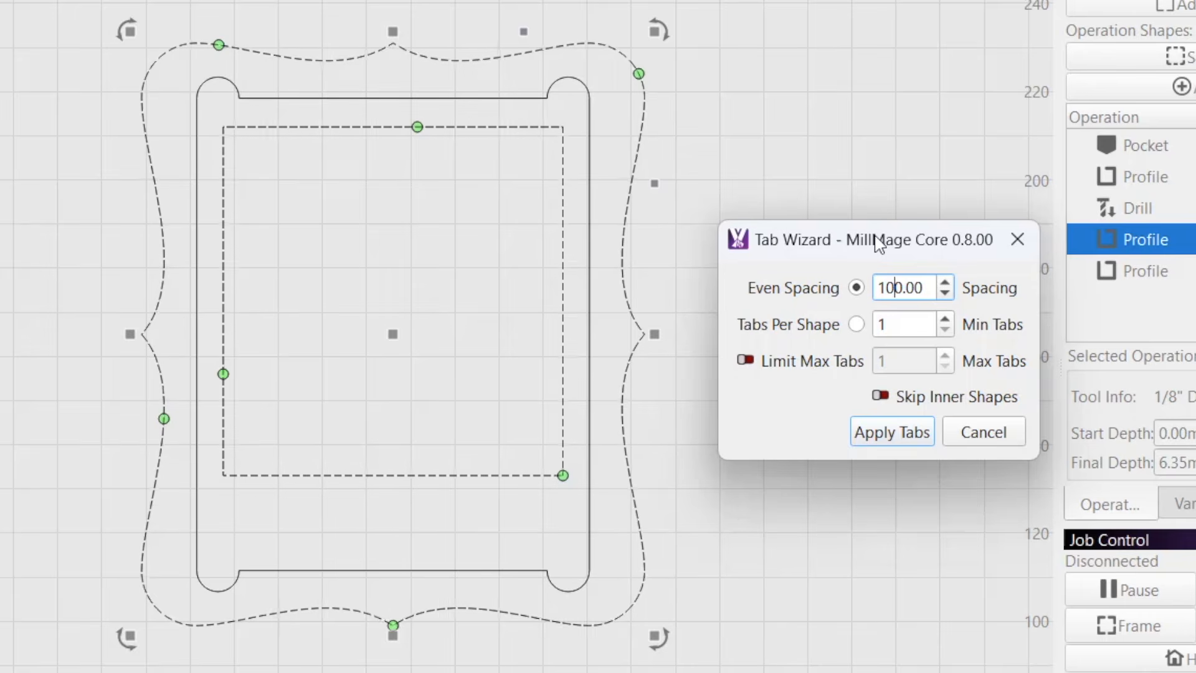
pyautogui.press('BackSpace')
pyautogui.press('BackSpace')
pyautogui.write('7')
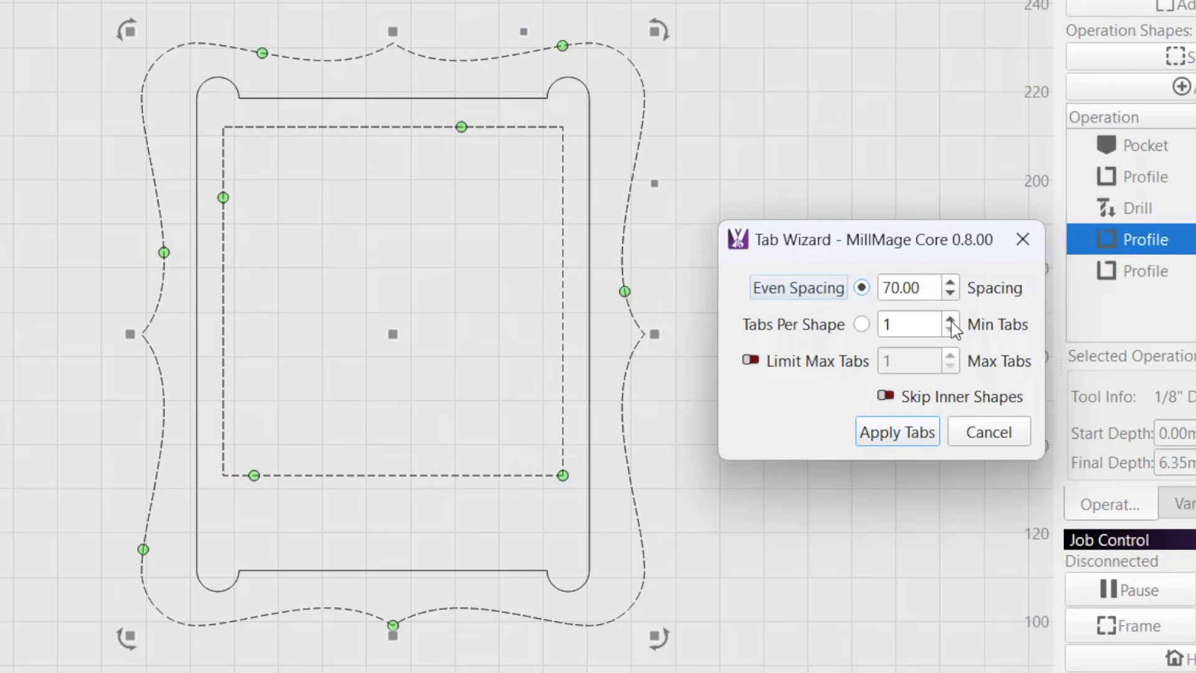
# Try minimum tab counts up to 13 and set Min Tabs to 4
pyautogui.click(950, 319)
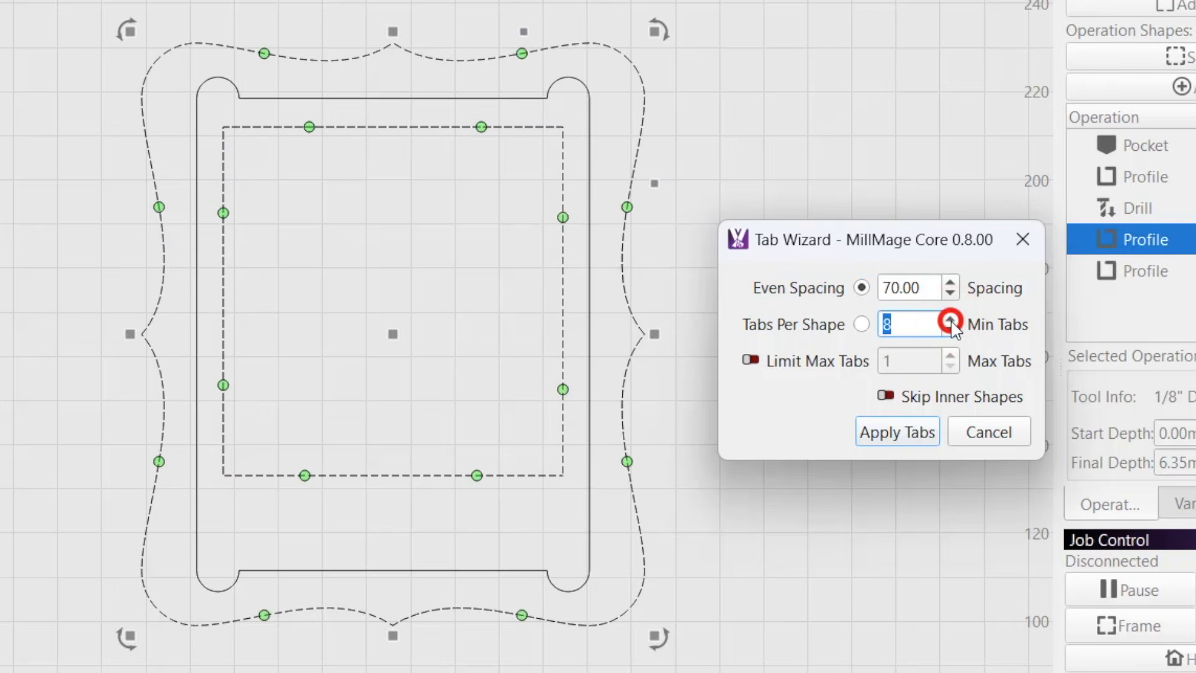
pyautogui.click(950, 319)
pyautogui.click(950, 319)
pyautogui.click(950, 318)
pyautogui.click(950, 318)
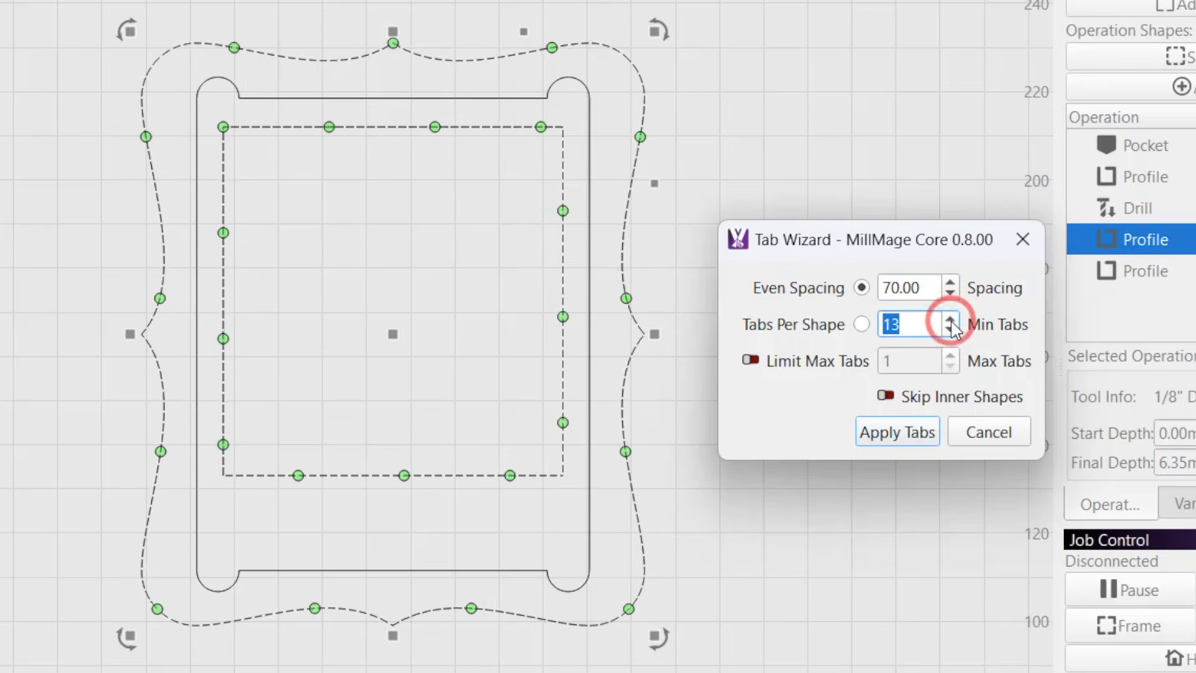
pyautogui.click(950, 331)
pyautogui.click(950, 332)
pyautogui.click(950, 331)
pyautogui.click(950, 332)
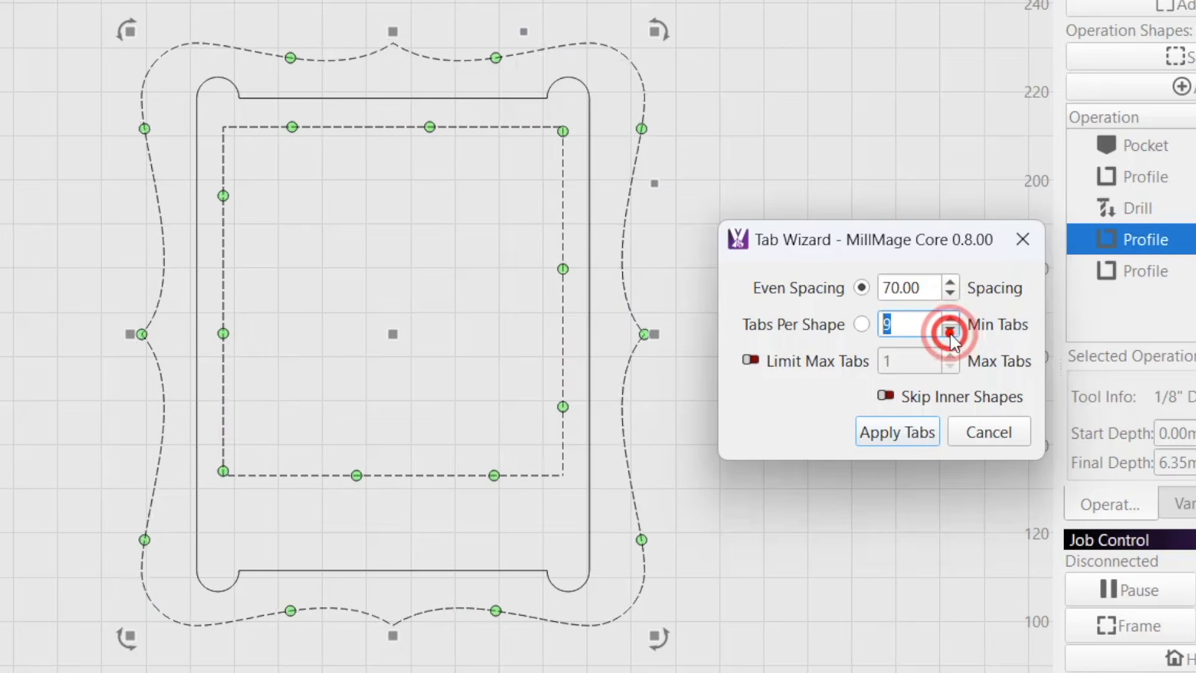
pyautogui.click(950, 331)
pyautogui.click(949, 332)
pyautogui.click(950, 331)
pyautogui.click(950, 331)
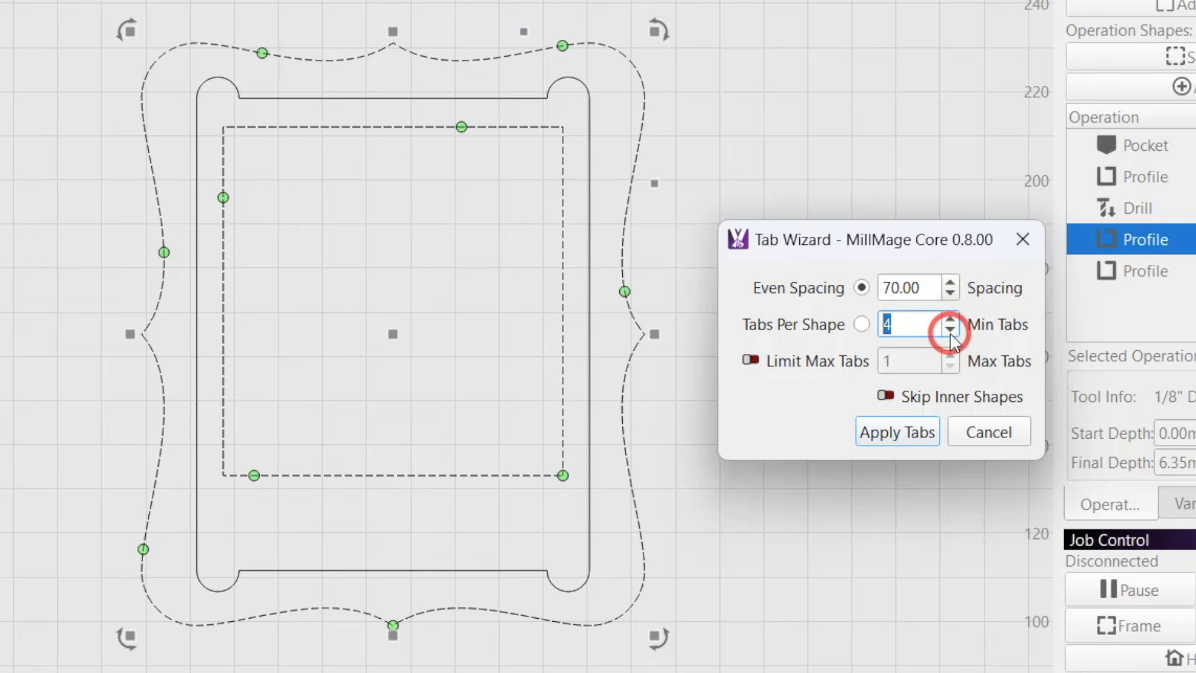
pyautogui.click(950, 331)
# Enable Limit Max Tabs, and set Min Tabs to 2 and Max Tabs to 5
pyautogui.click(751, 360)
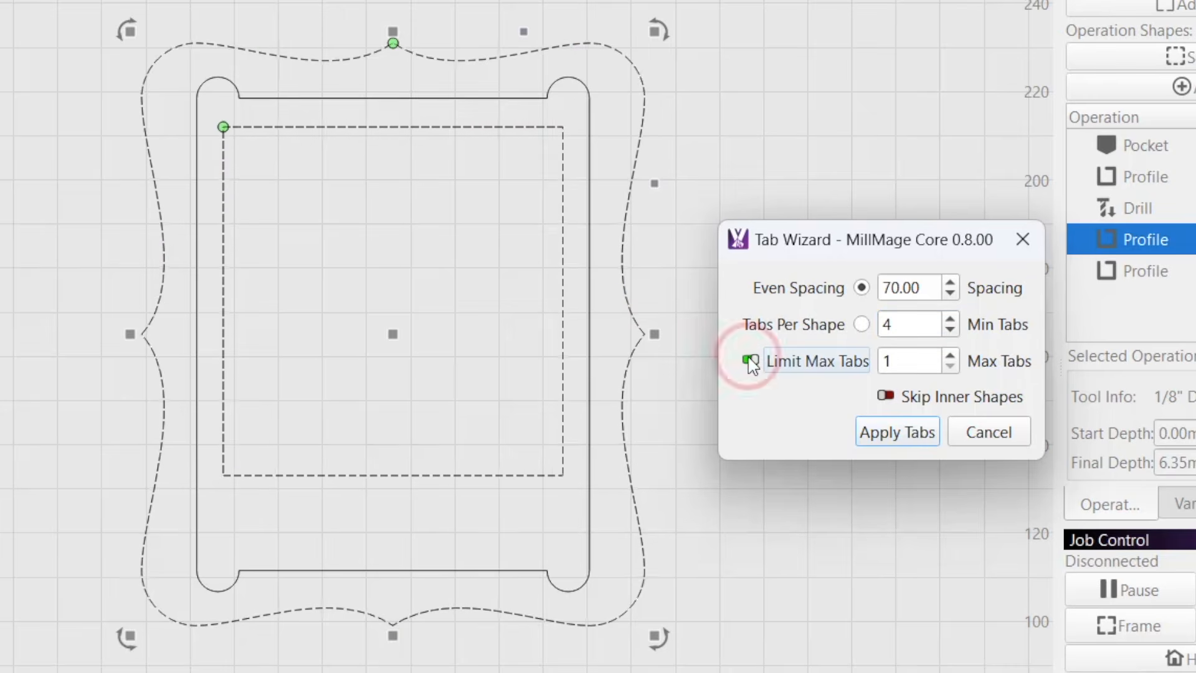
pyautogui.click(950, 355)
pyautogui.click(950, 356)
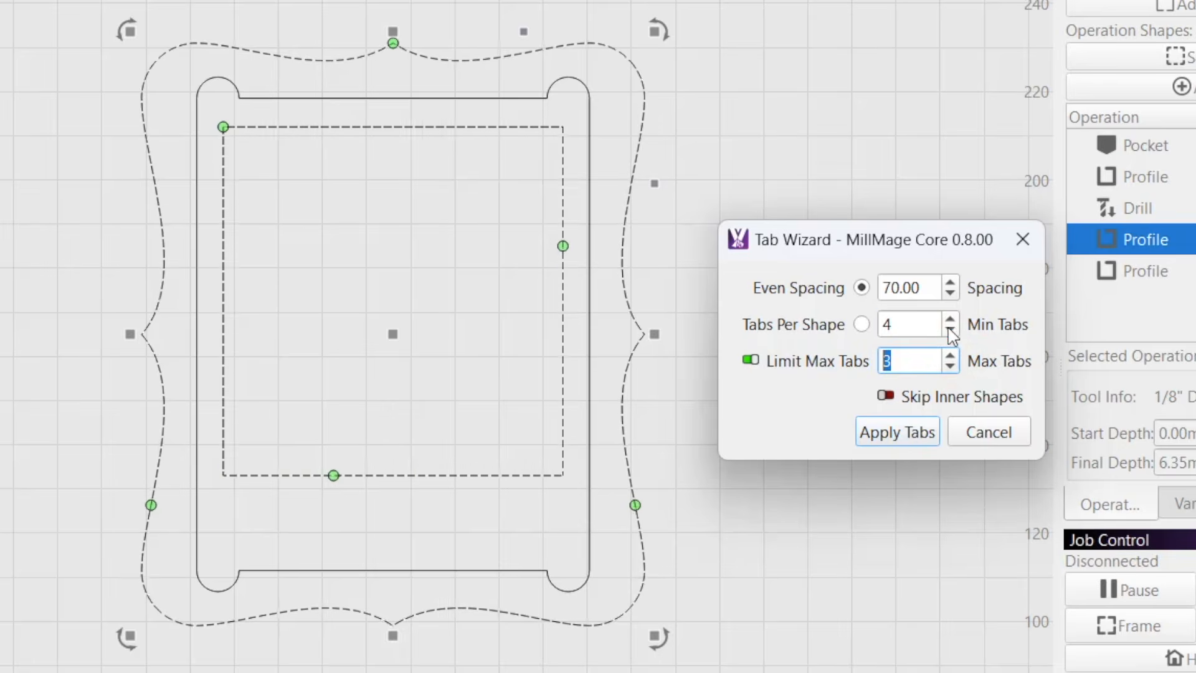
pyautogui.click(950, 330)
pyautogui.click(949, 330)
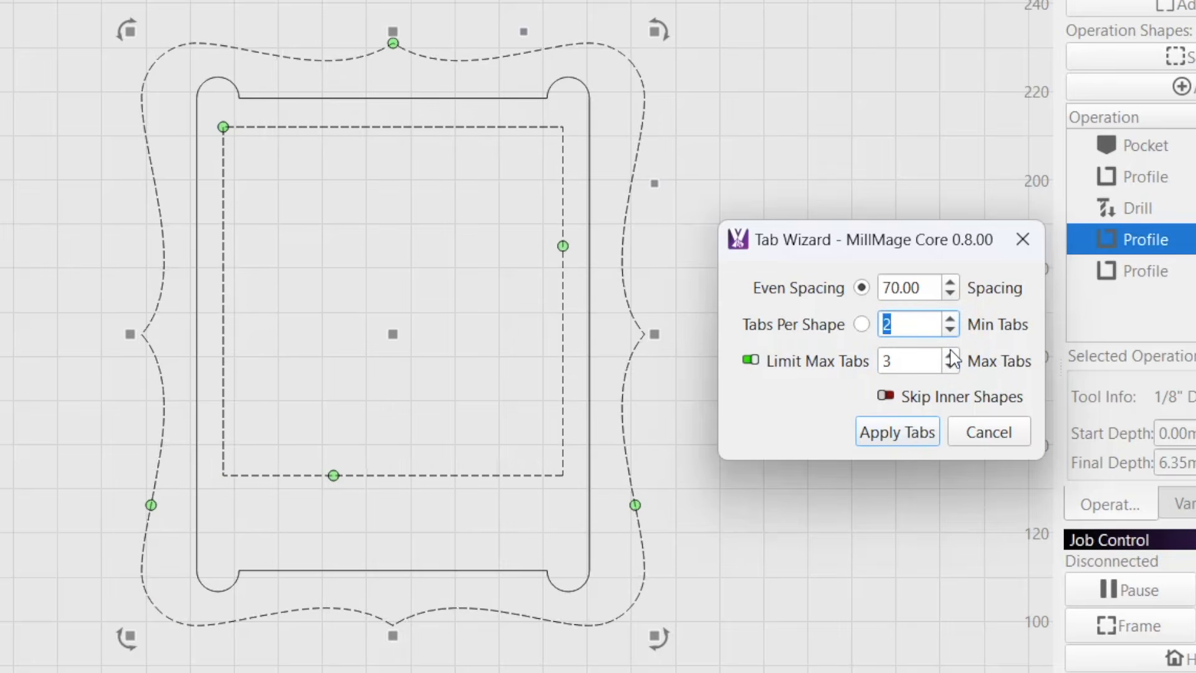
pyautogui.click(950, 356)
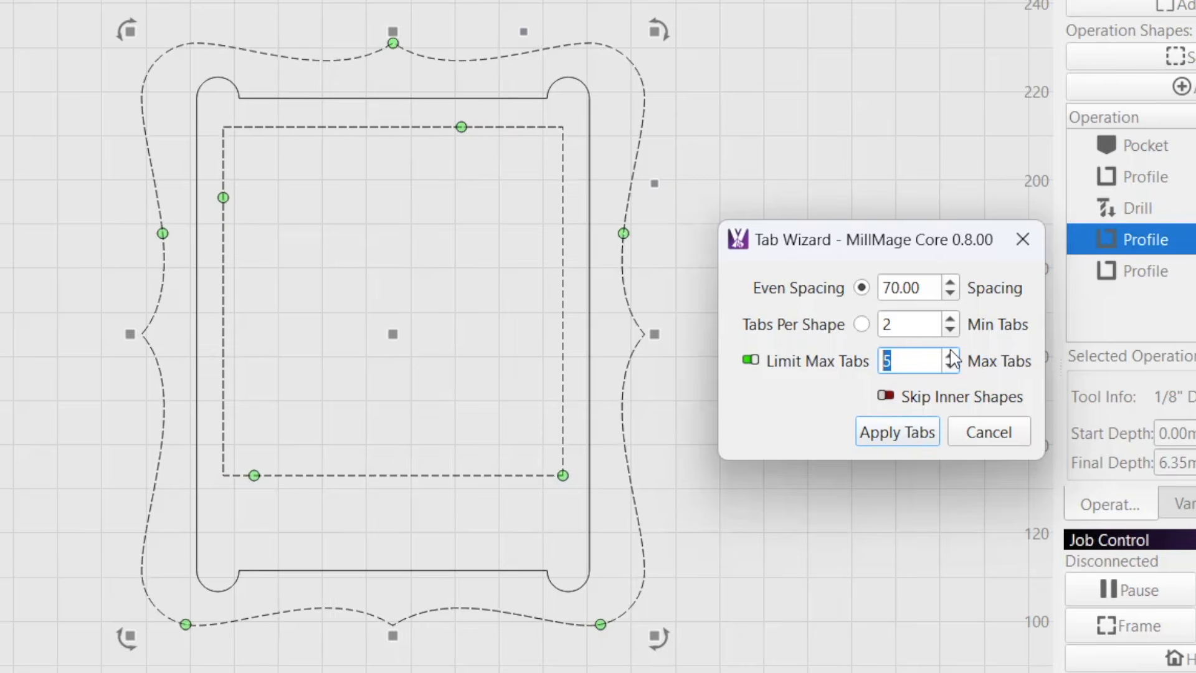
# Switch the Tab Wizard to Tabs Per Shape with a Tab Count of 4, and try Skip Inner Shapes on and off
pyautogui.click(862, 324)
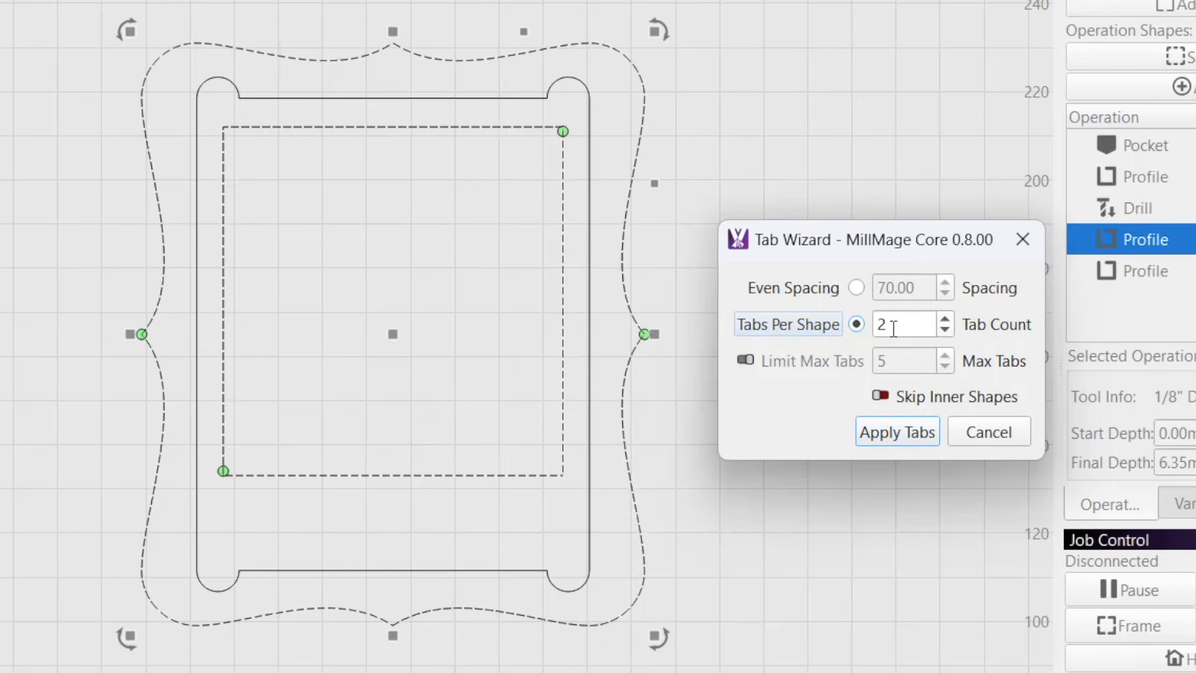
pyautogui.click(945, 319)
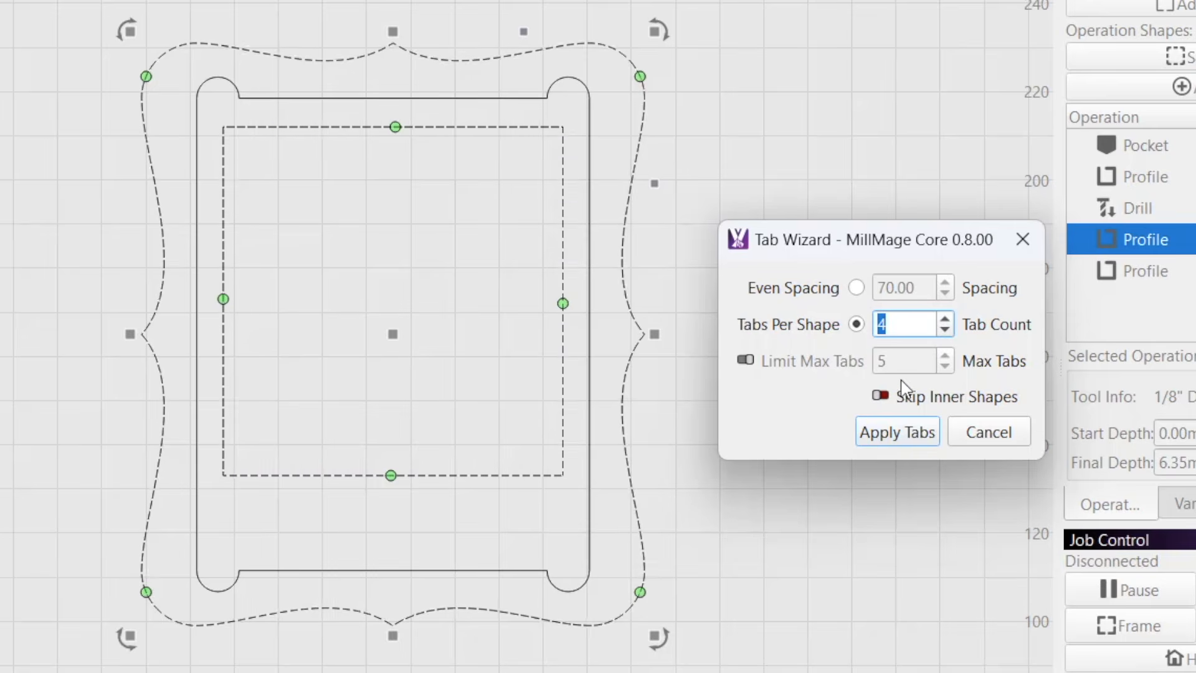
pyautogui.click(885, 398)
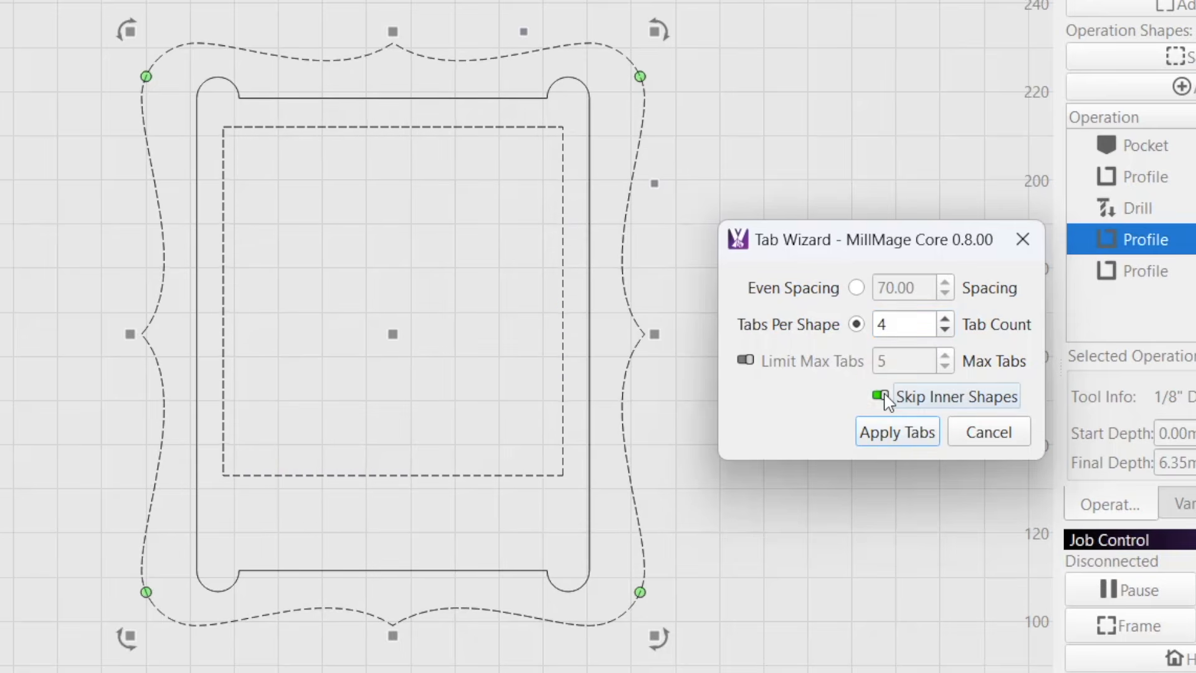
pyautogui.click(881, 396)
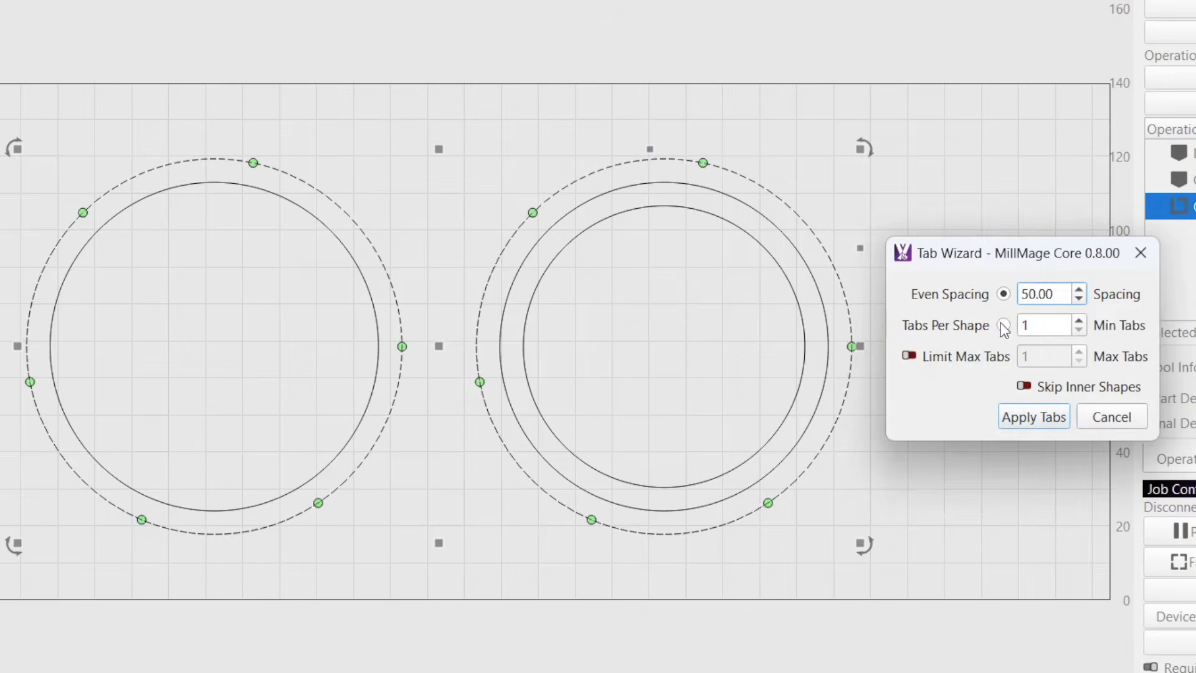
# Apply four tabs per shape to the two outer circles of the Outer Box Cut Out operation with the Tab Wizard
pyautogui.click(1003, 325)
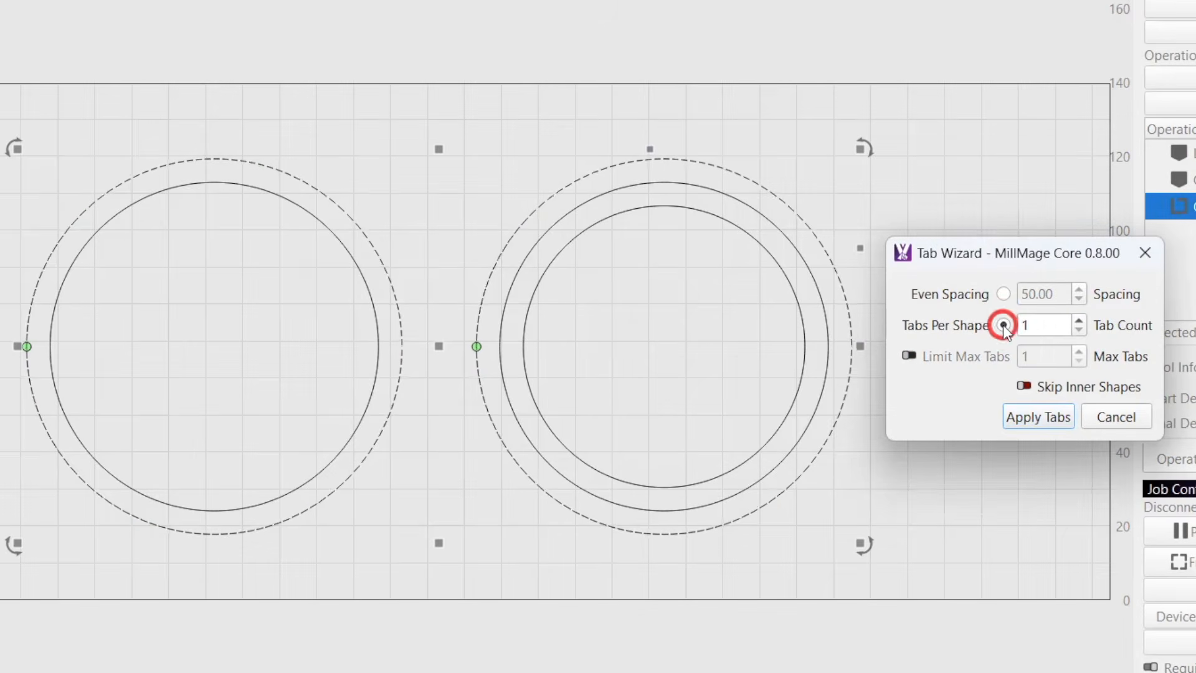
pyautogui.click(1079, 321)
pyautogui.click(1079, 321)
pyautogui.click(1080, 322)
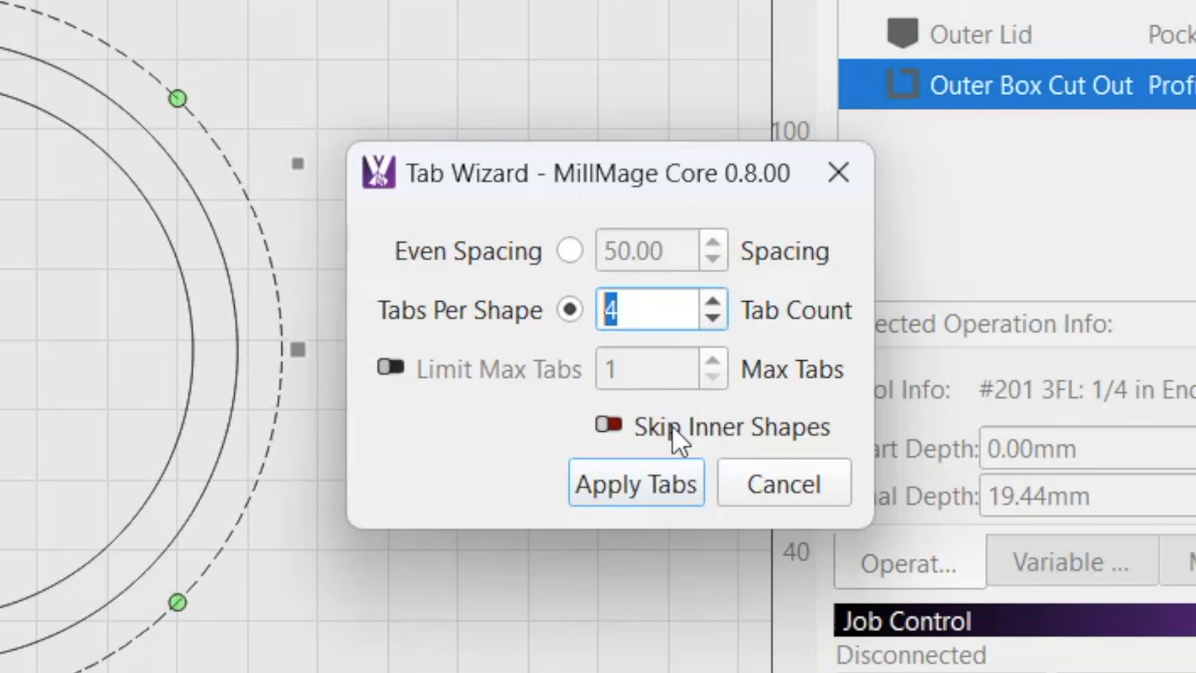
pyautogui.click(648, 488)
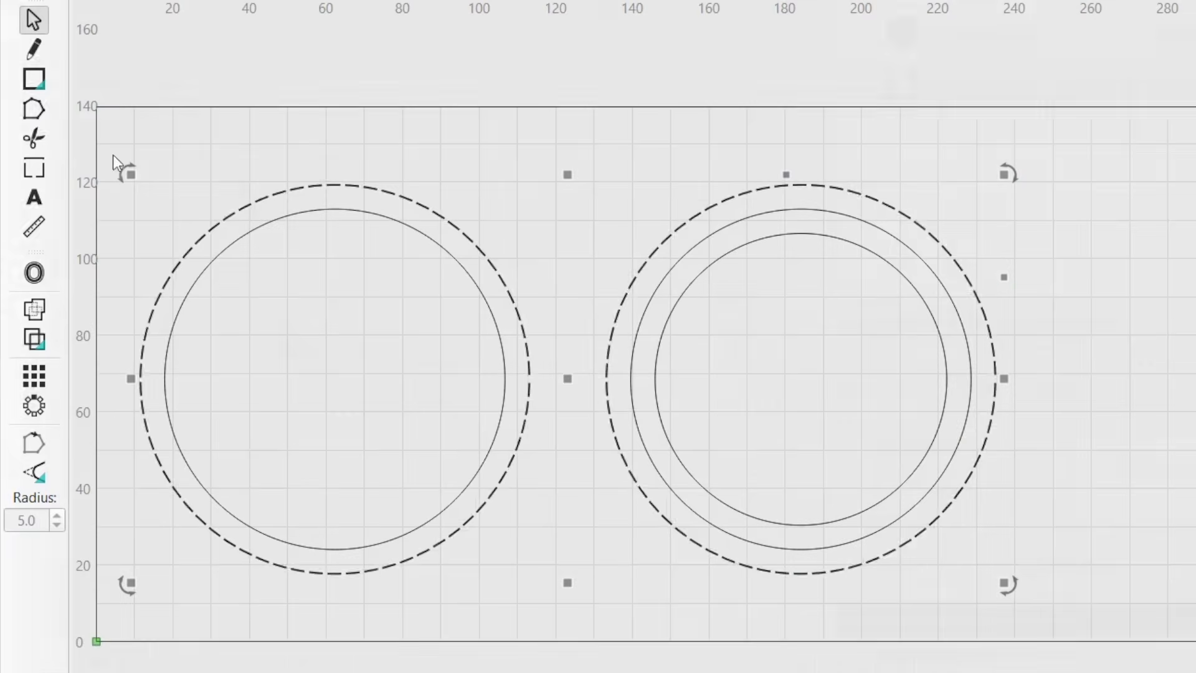
# Reposition the two upper tabs along the first circle's outer outline using the Add Tabs tool
pyautogui.click(42, 166)
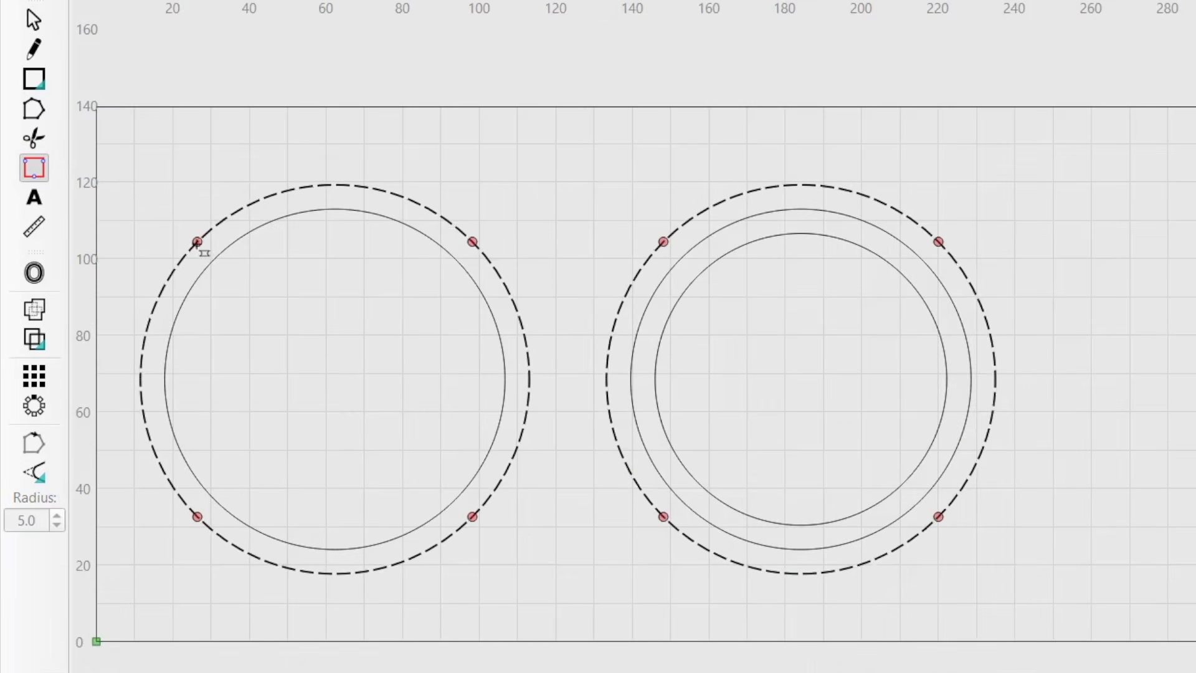
pyautogui.moveTo(197, 241); pyautogui.dragTo(221, 216)
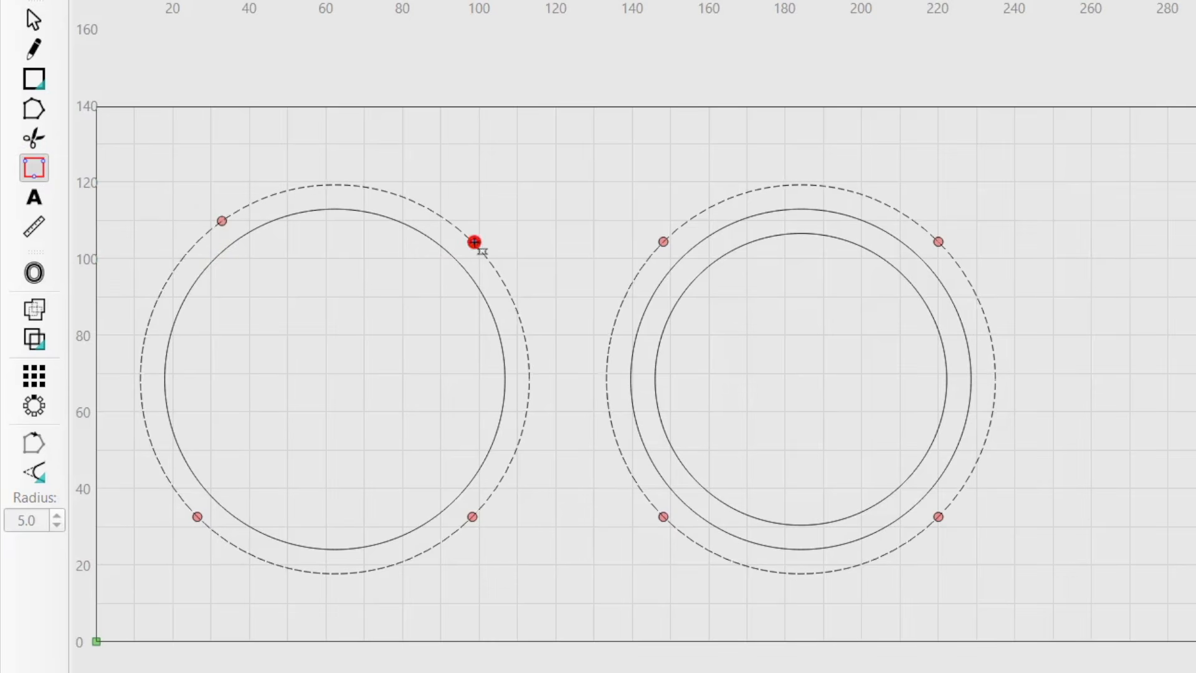
pyautogui.moveTo(475, 241); pyautogui.dragTo(491, 262)
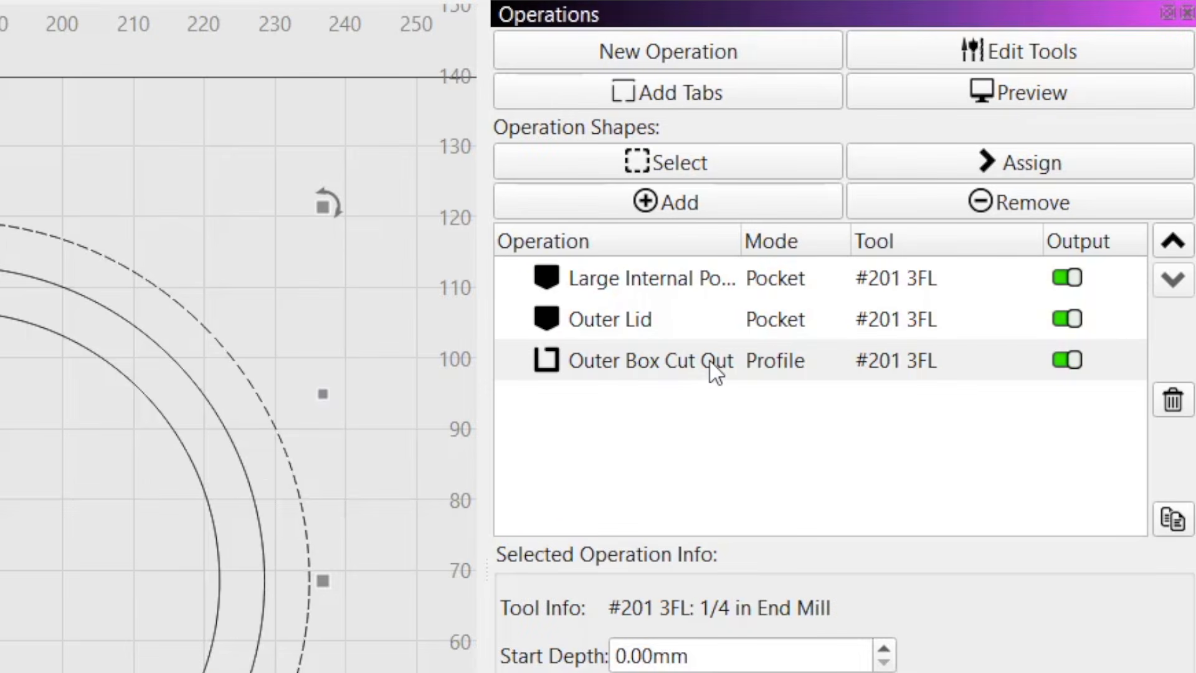
# Enable Tabs / Bridges in the Outer Box Cut Out operation with Full Retract, and inspect the tabs in the preview
pyautogui.doubleClick(711, 364)
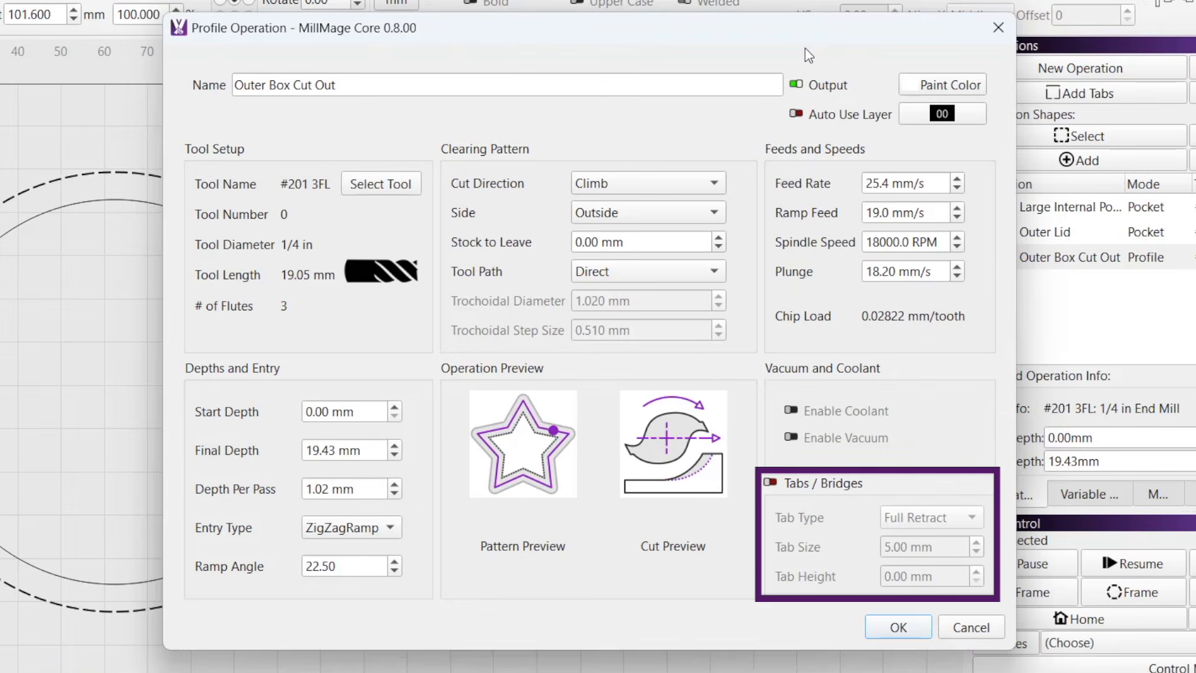
pyautogui.click(770, 481)
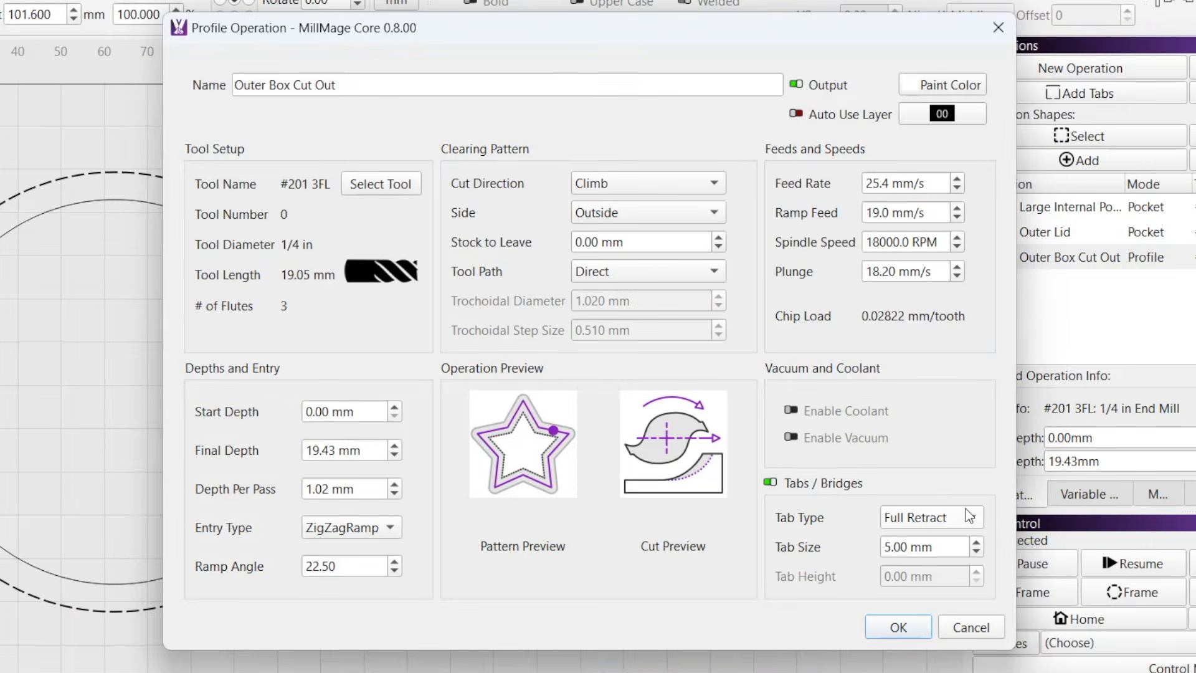
pyautogui.click(975, 517)
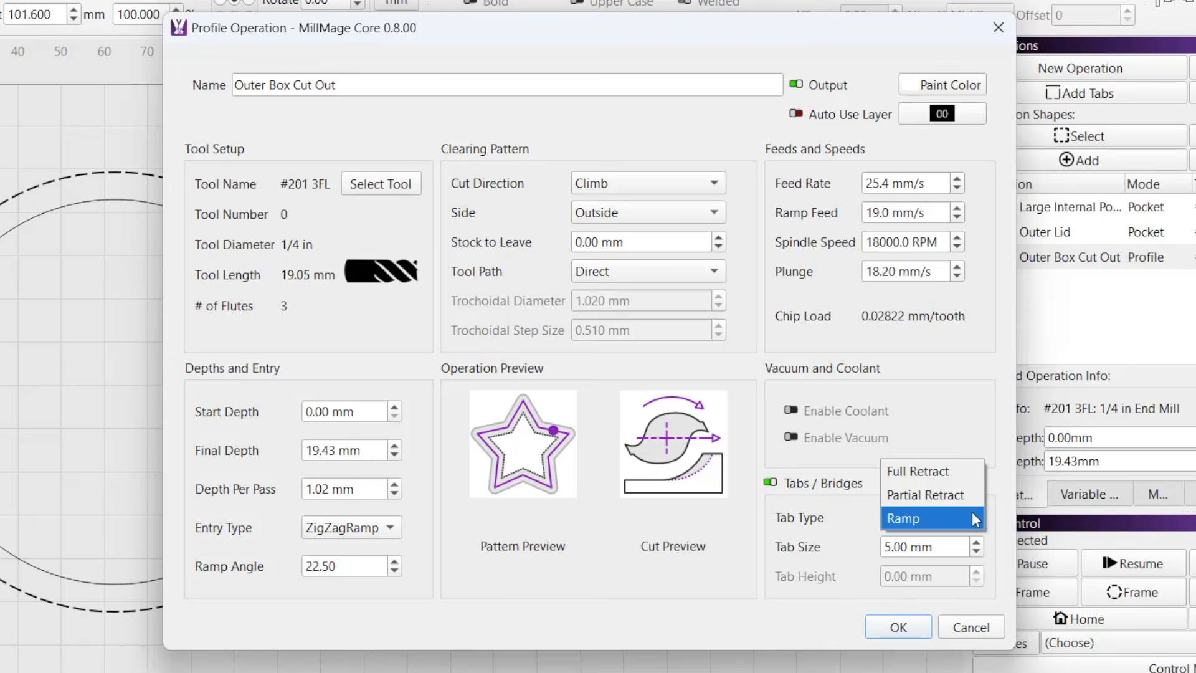
pyautogui.click(963, 472)
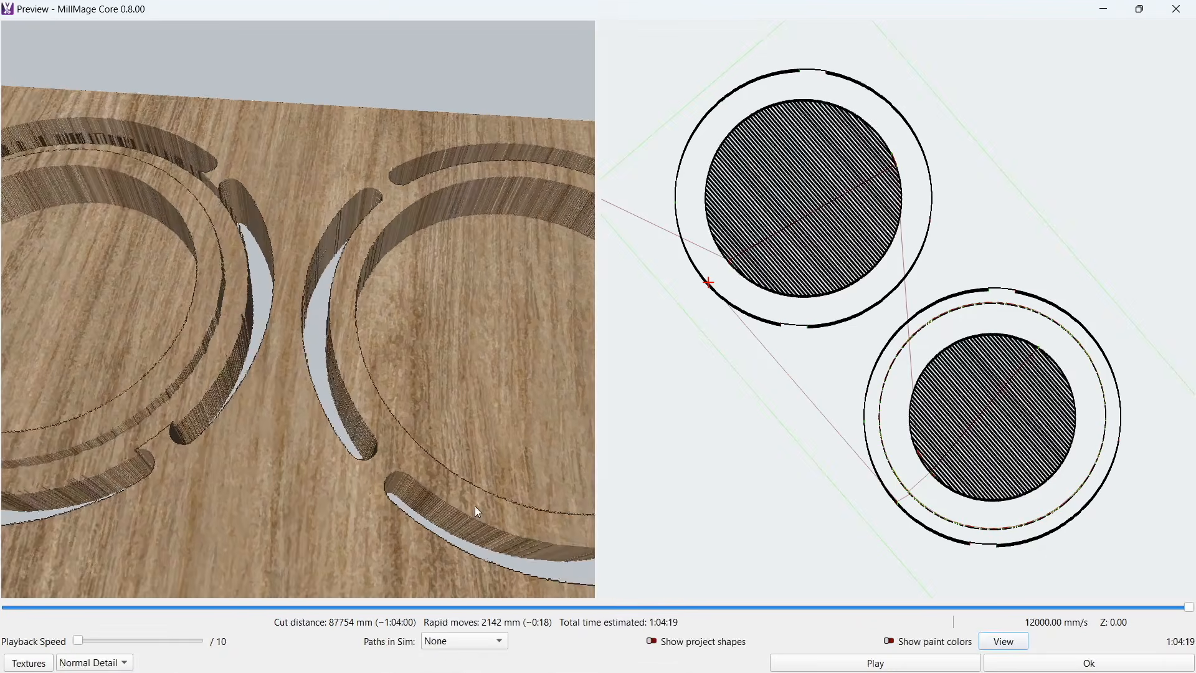
pyautogui.moveTo(477, 521)
pyautogui.mouseDown()
pyautogui.moveTo(226, 514)
pyautogui.moveTo(219, 556)
pyautogui.moveTo(226, 431)
pyautogui.moveTo(267, 476)
pyautogui.mouseUp()
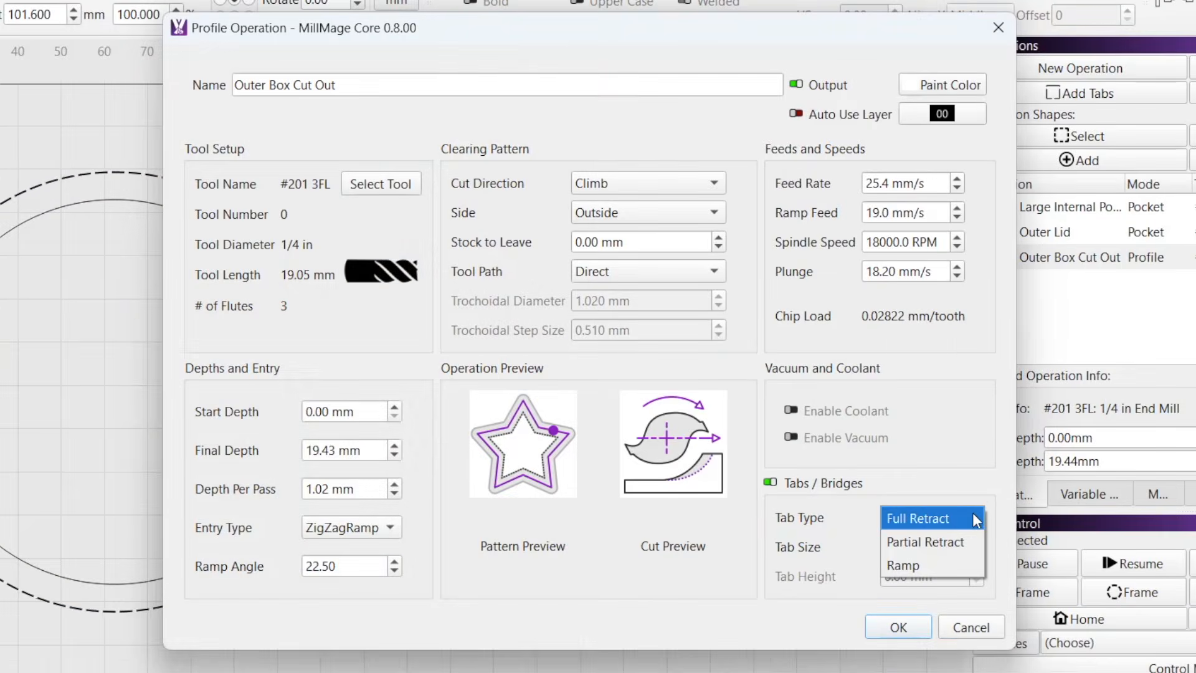
# Set the tab type to Partial Retract with a 5 mm tab height, and inspect the tabs in the preview
pyautogui.click(973, 544)
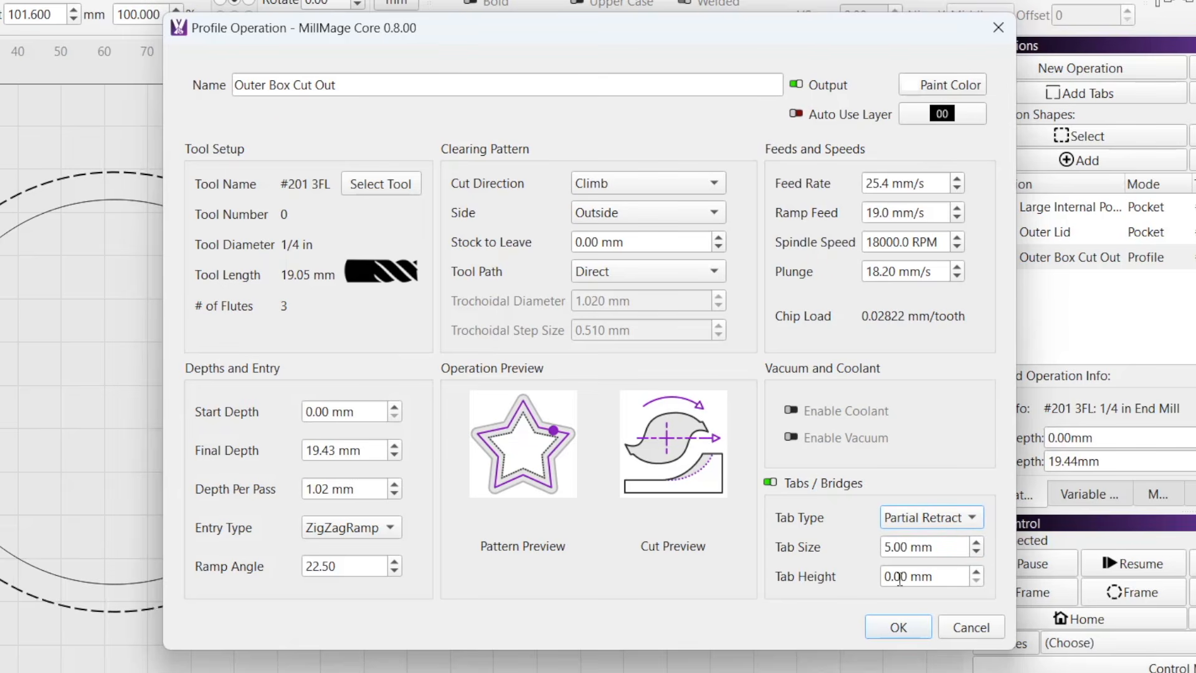
pyautogui.moveTo(891, 576); pyautogui.dragTo(871, 574)
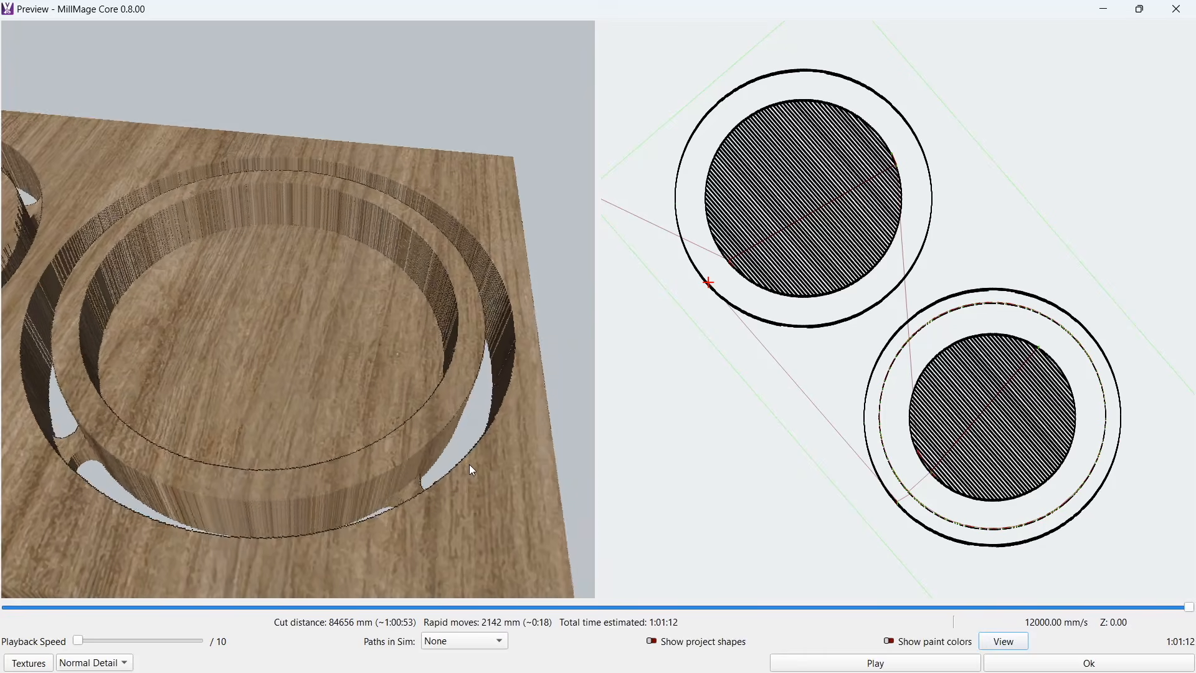
pyautogui.moveTo(496, 477); pyautogui.dragTo(522, 470)
pyautogui.moveTo(425, 526)
pyautogui.mouseDown()
pyautogui.moveTo(504, 543)
pyautogui.moveTo(499, 514)
pyautogui.moveTo(426, 535)
pyautogui.mouseUp()
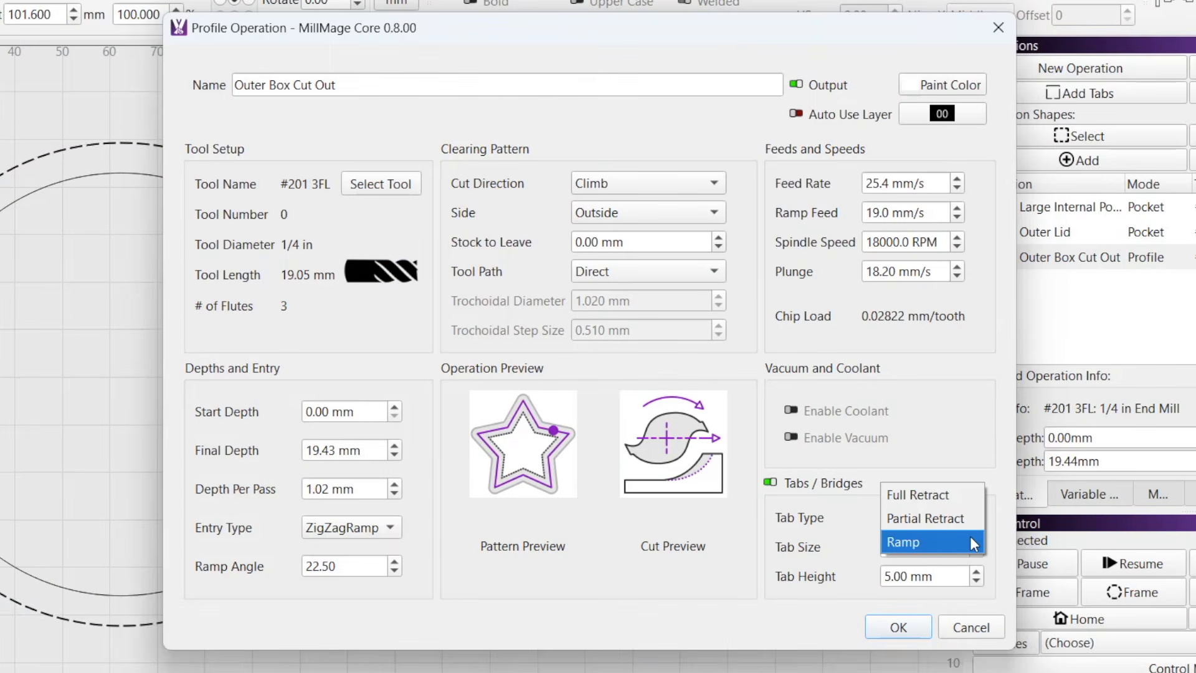
# Try the Ramp tab type for Outer Box Cut Out and inspect the ramped tabs in the preview
pyautogui.click(972, 542)
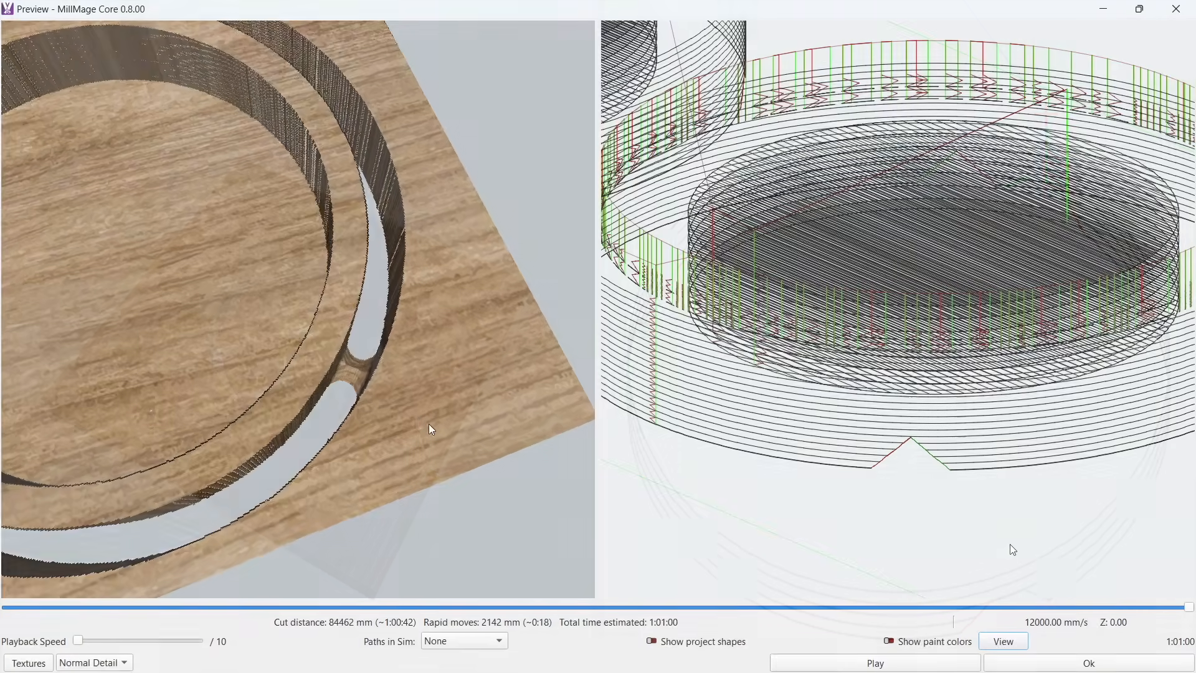
pyautogui.moveTo(428, 424); pyautogui.dragTo(333, 437)
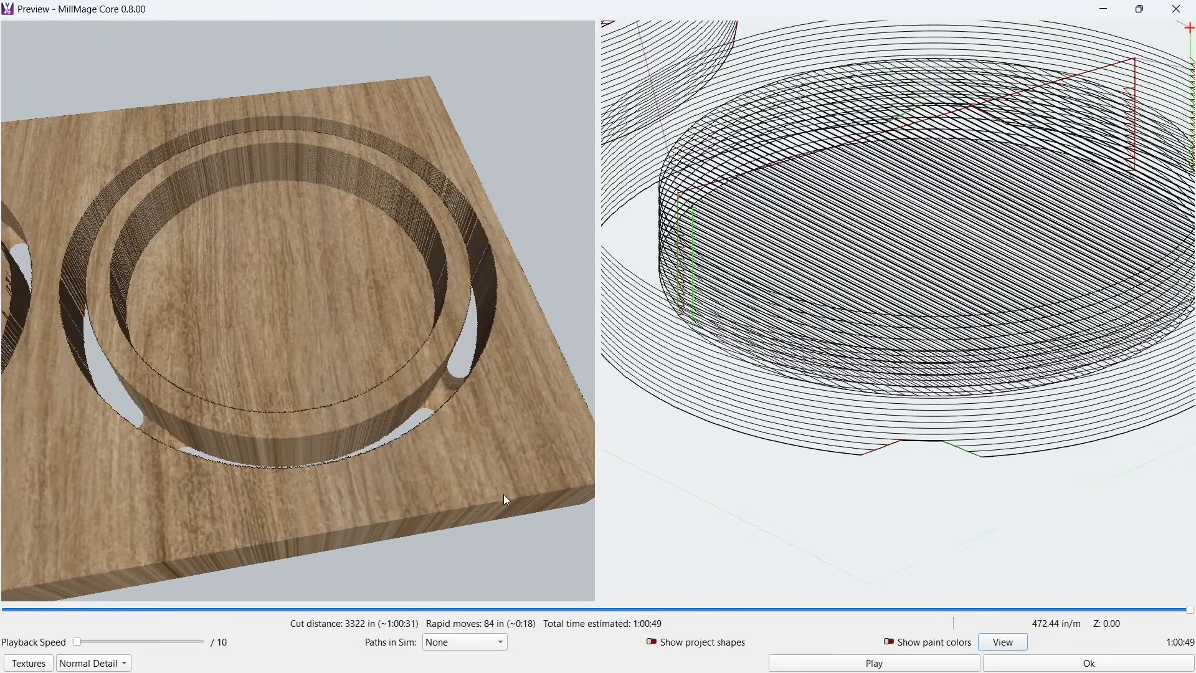
pyautogui.moveTo(503, 494); pyautogui.dragTo(418, 510)
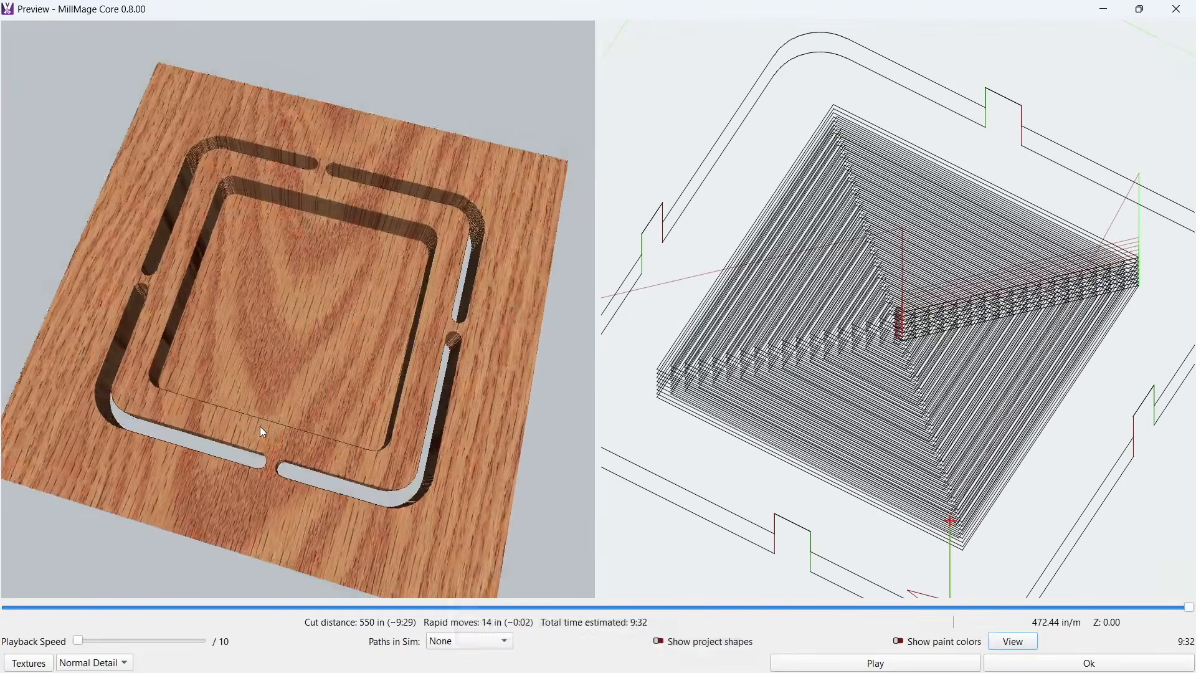
# Compare the width of the tabs around the rounded square cutout in the 3D preview
pyautogui.moveTo(260, 426); pyautogui.dragTo(294, 417)
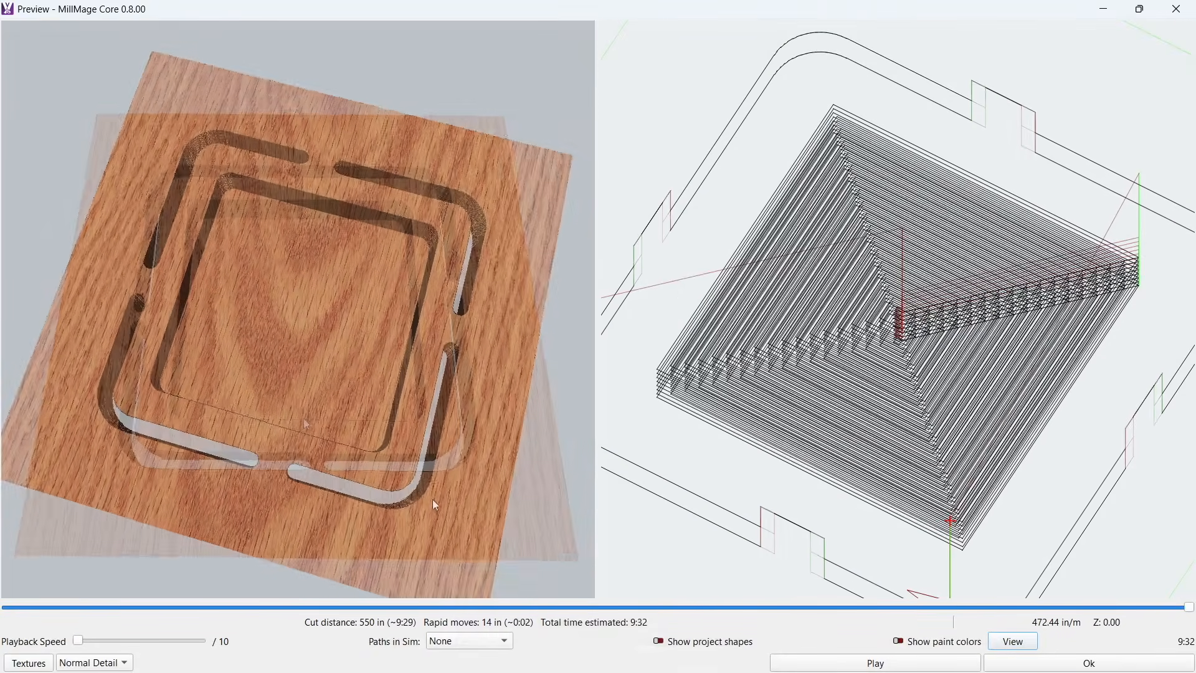
pyautogui.moveTo(432, 499); pyautogui.dragTo(464, 473)
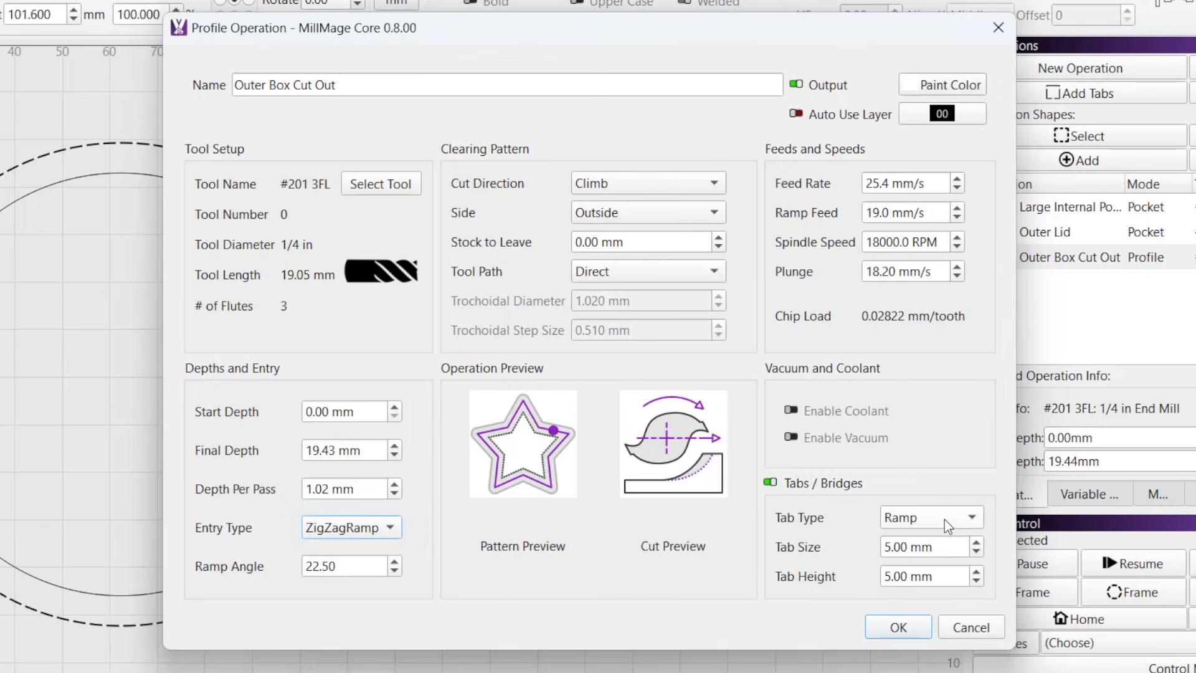
# Set Outer Box Cut Out's tabs to Partial Retract with a 4 mm tab height and 6 mm tab size, and accept the settings
pyautogui.click(946, 519)
pyautogui.click(958, 498)
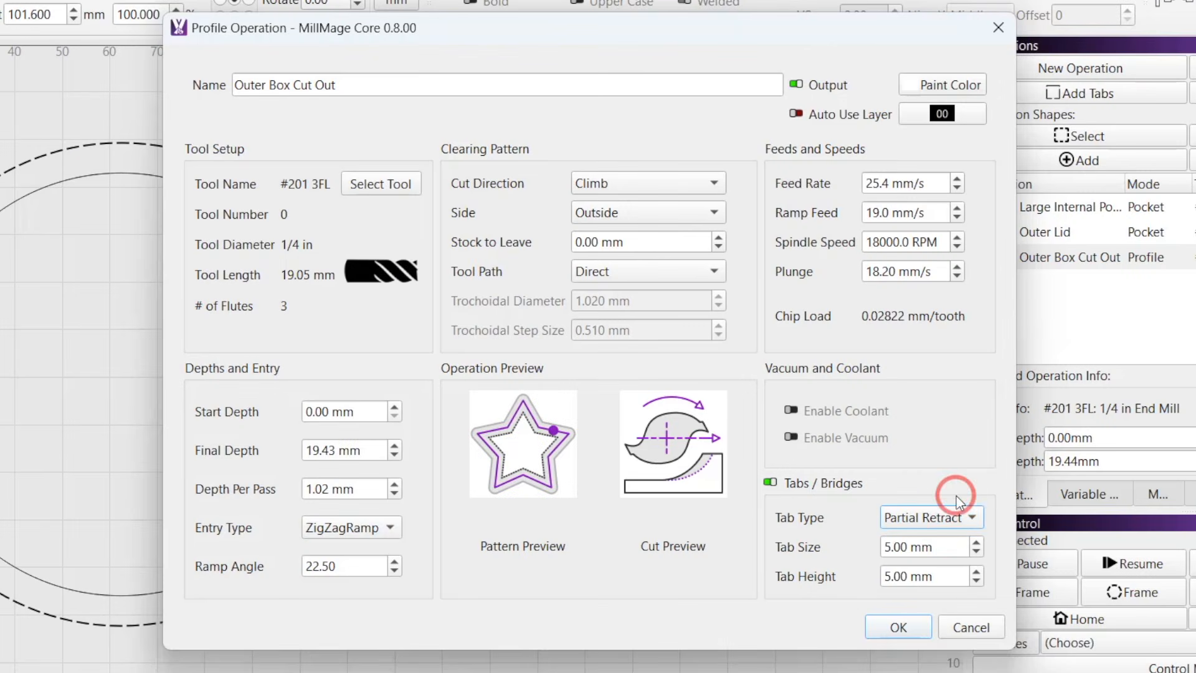
pyautogui.click(976, 582)
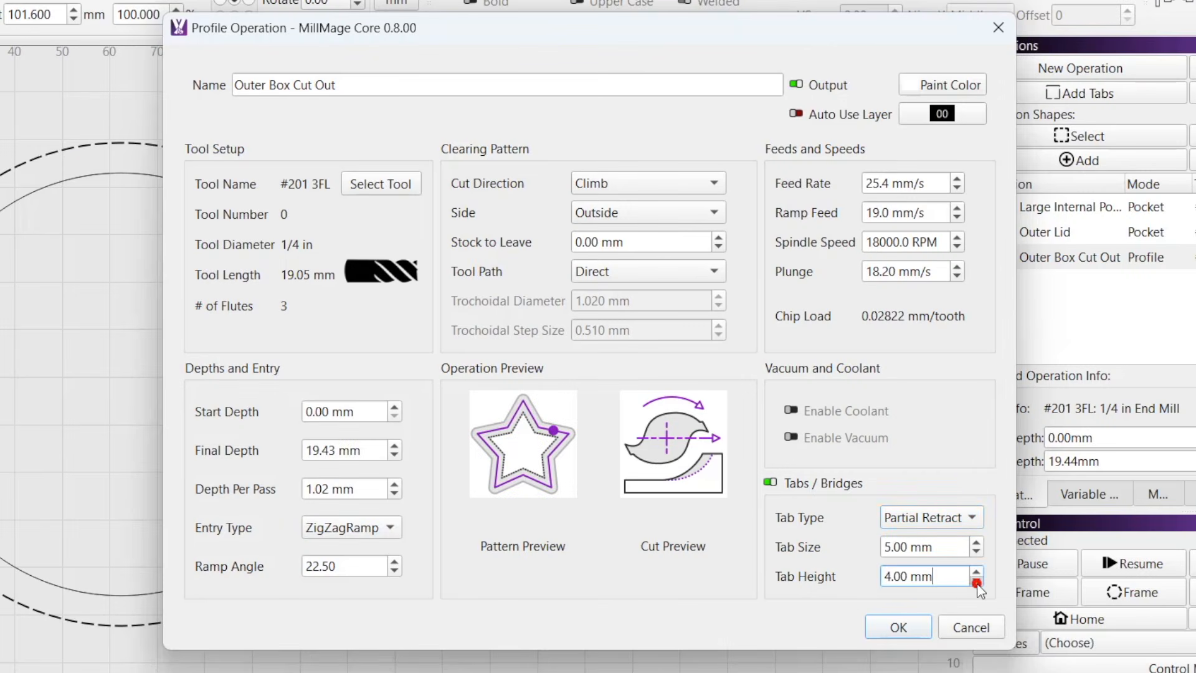
pyautogui.click(977, 543)
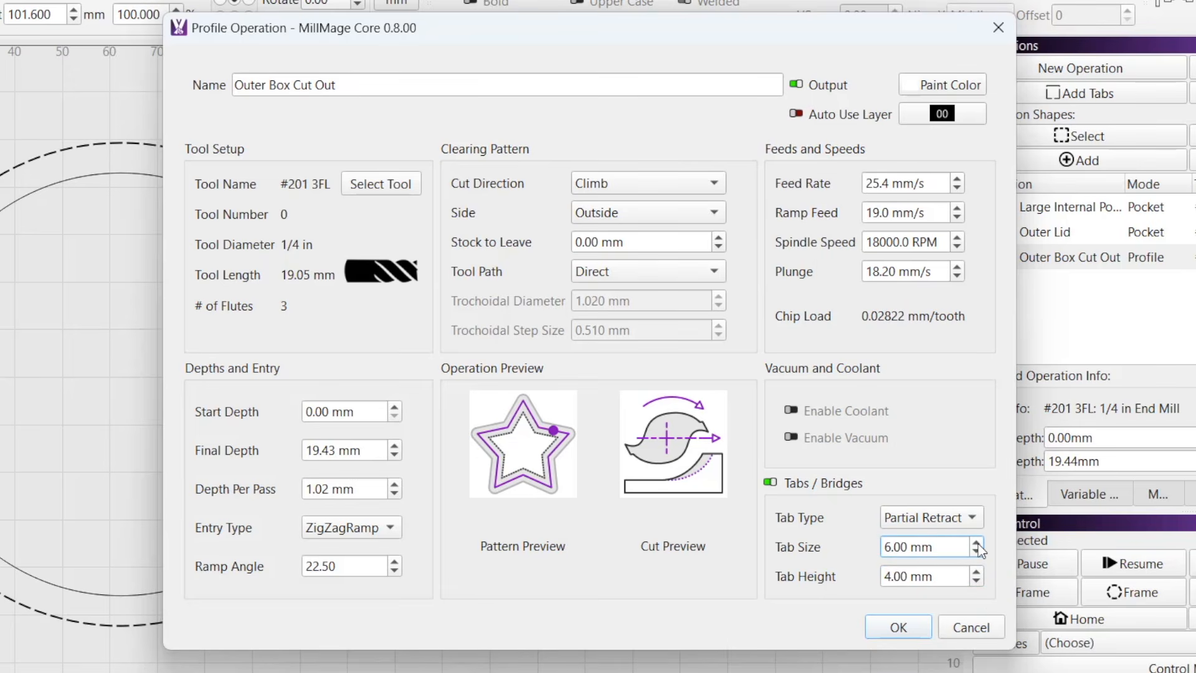
pyautogui.click(898, 627)
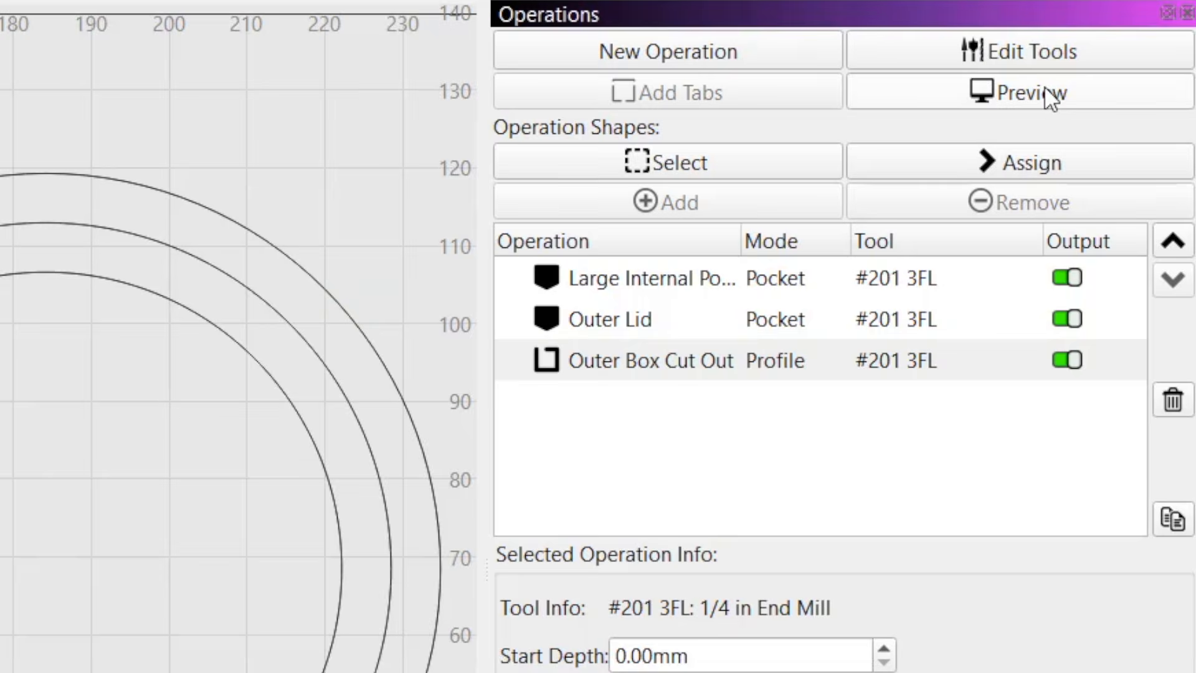
# Preview the job and examine the tabs around both circular cutouts from several angles
pyautogui.click(1044, 89)
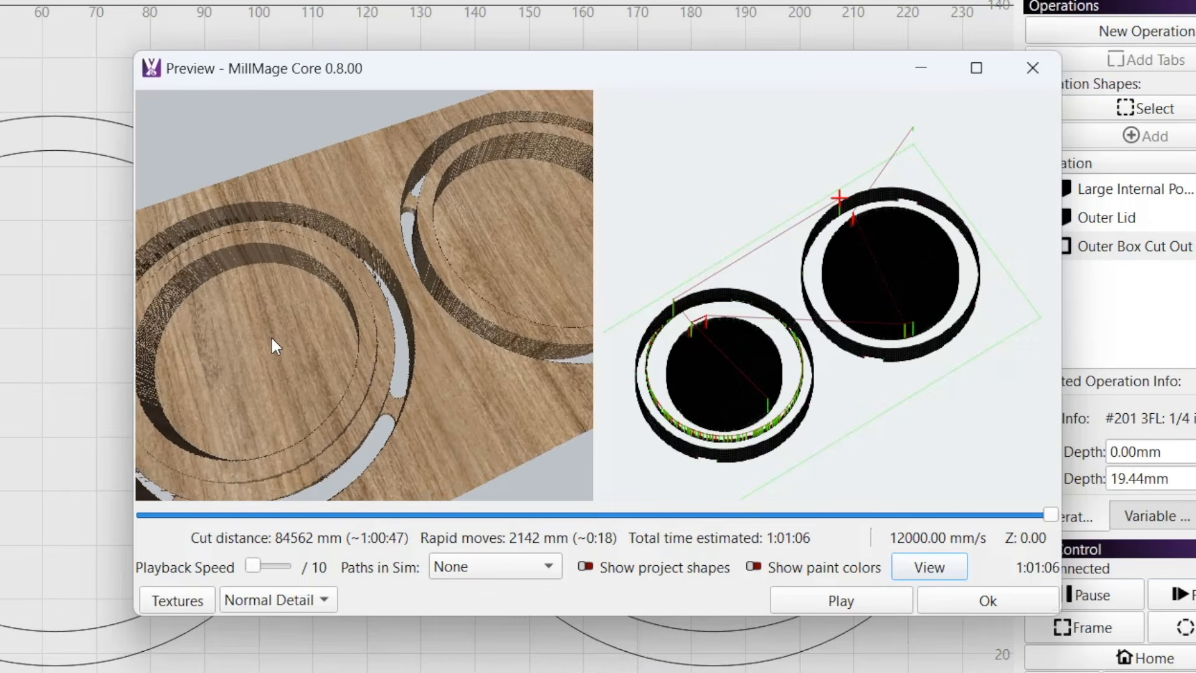
pyautogui.scroll(3, 273, 338)
pyautogui.moveTo(272, 338); pyautogui.dragTo(128, 316)
pyautogui.moveTo(285, 388); pyautogui.dragTo(296, 460)
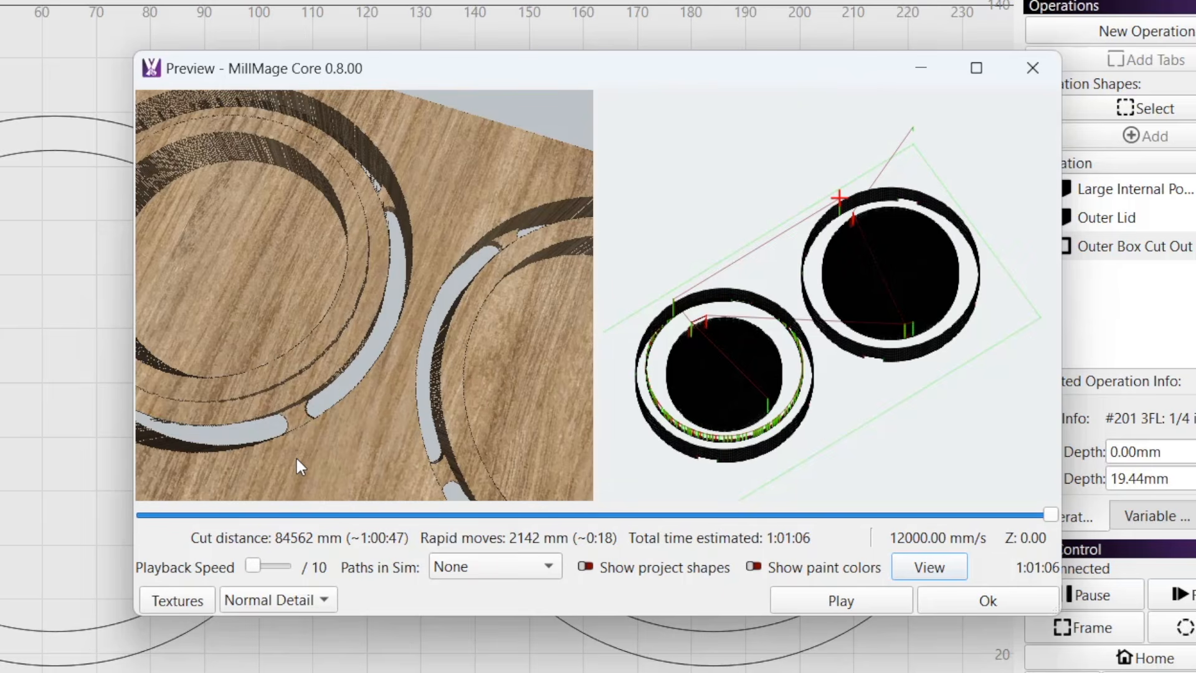
pyautogui.moveTo(370, 438); pyautogui.dragTo(194, 331)
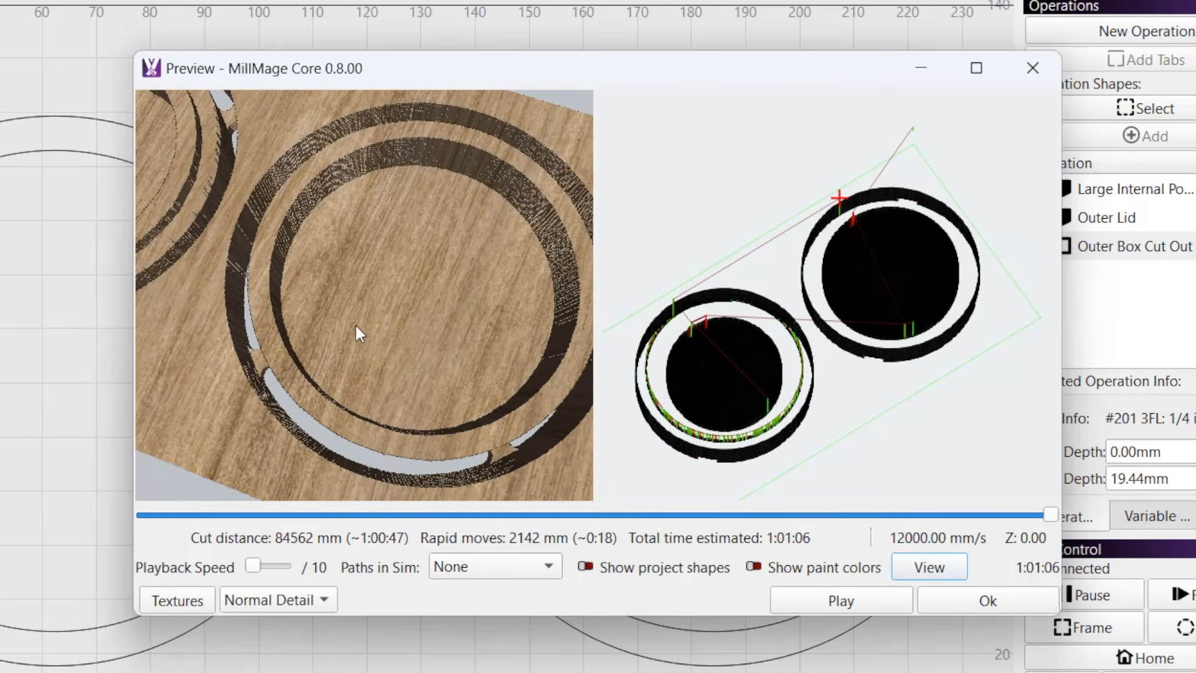
pyautogui.moveTo(394, 342); pyautogui.dragTo(426, 262)
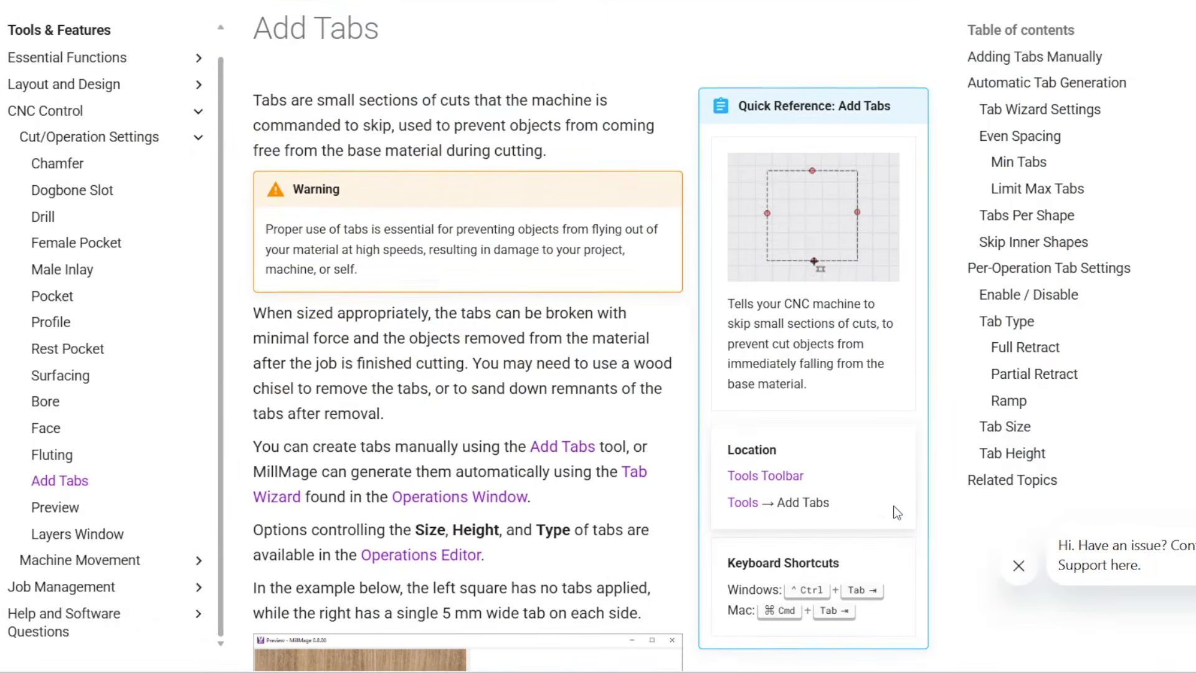
# Read the introduction and quick reference on the Add Tabs documentation page
pyautogui.scroll(-2, 897, 512)
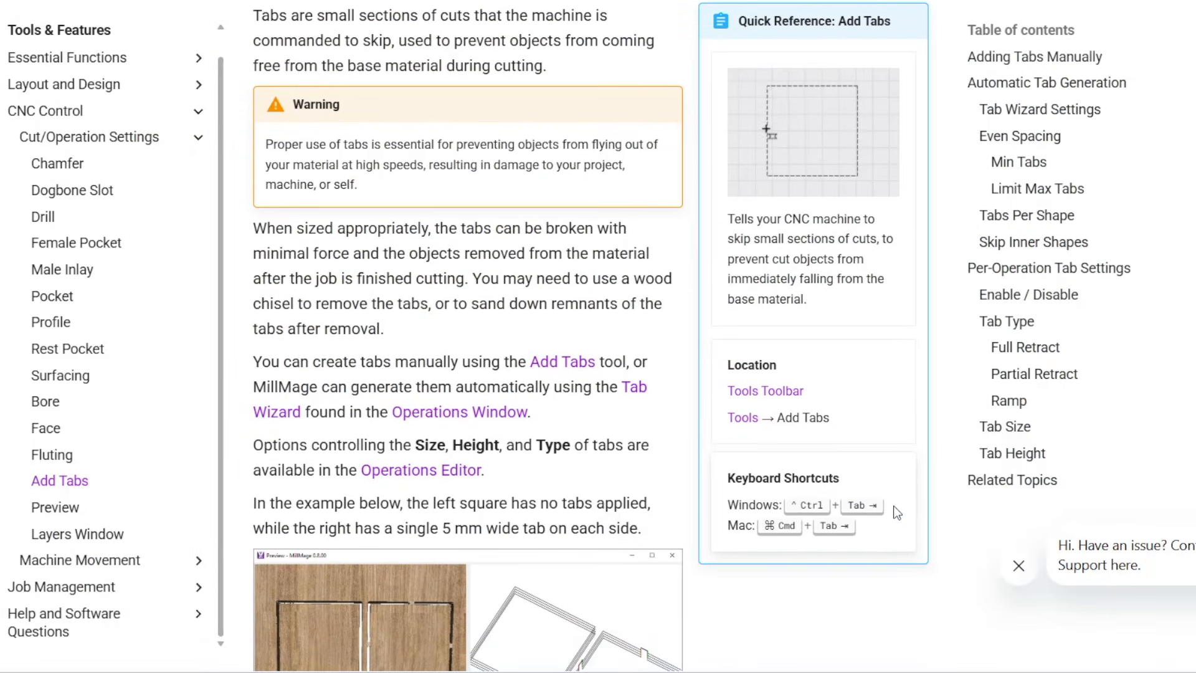